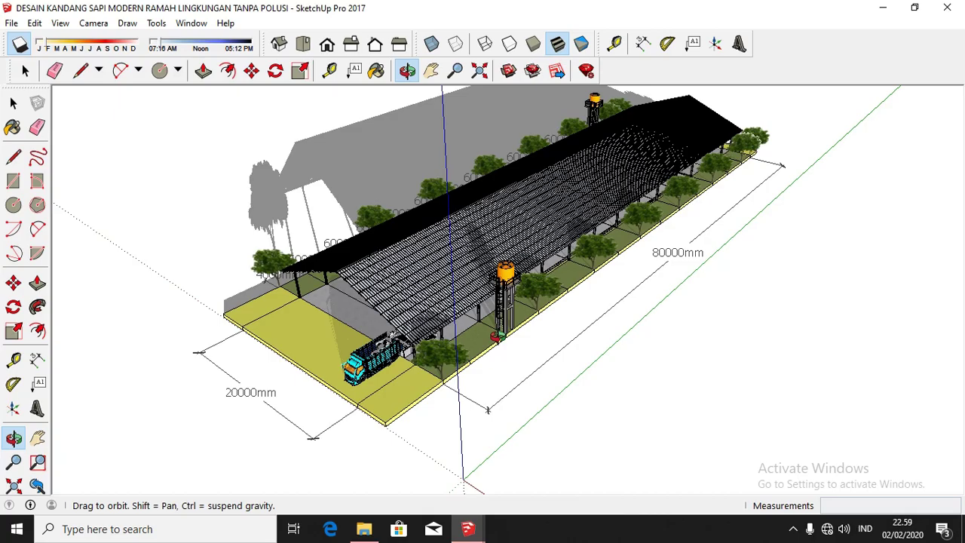
# - Orbit and zoom around the barn exterior, ending on its open front end beside the truck
pyautogui.moveTo(471, 336)
pyautogui.mouseDown()
pyautogui.moveTo(153, 345)
pyautogui.moveTo(491, 317)
pyautogui.moveTo(463, 325)
pyautogui.mouseUp()
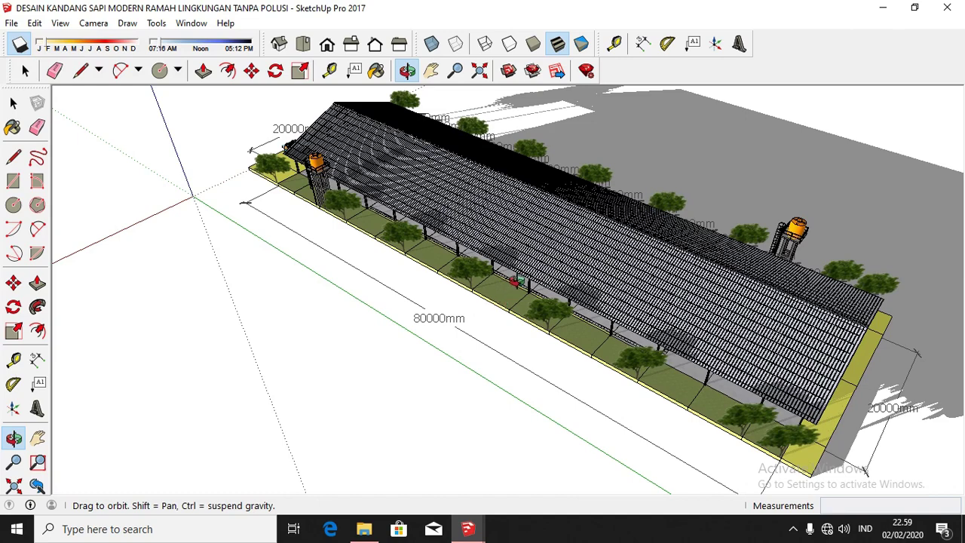
pyautogui.moveTo(516, 282)
pyautogui.mouseDown()
pyautogui.moveTo(826, 345)
pyautogui.moveTo(829, 358)
pyautogui.mouseUp()
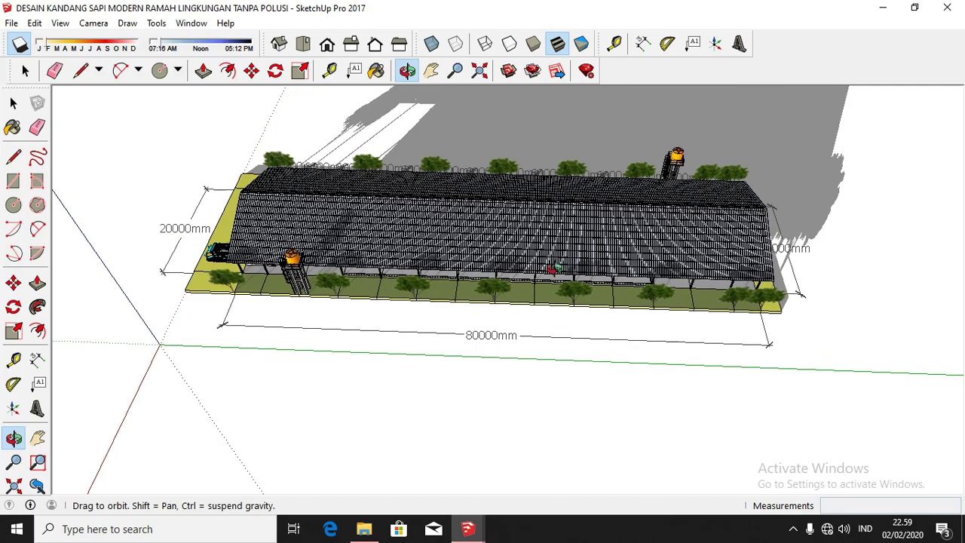
pyautogui.moveTo(444, 239)
pyautogui.mouseDown()
pyautogui.moveTo(503, 269)
pyautogui.moveTo(583, 273)
pyautogui.moveTo(359, 349)
pyautogui.mouseUp()
pyautogui.moveTo(489, 369)
pyautogui.mouseDown()
pyautogui.moveTo(635, 370)
pyautogui.moveTo(757, 342)
pyautogui.mouseUp()
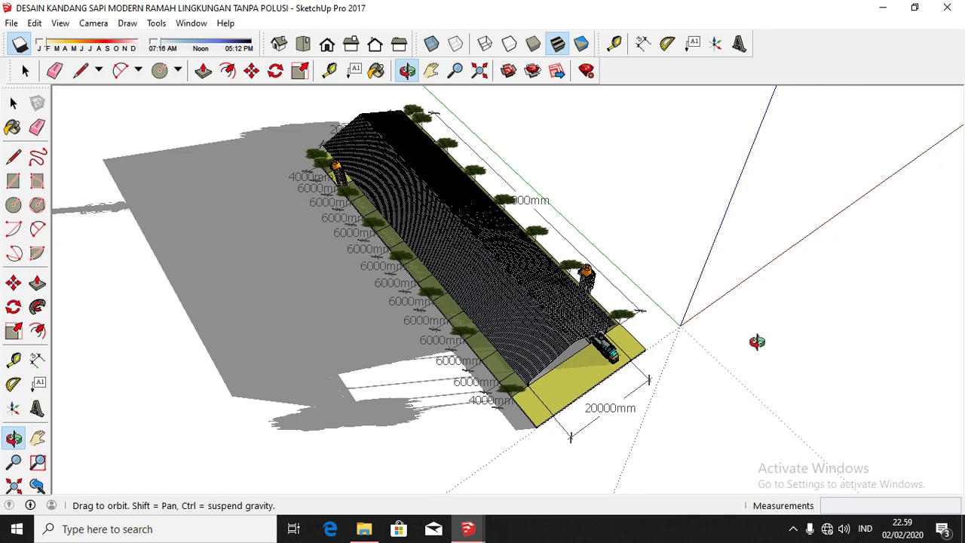
pyautogui.scroll(1, 449, 216)
pyautogui.scroll(2, 448, 216)
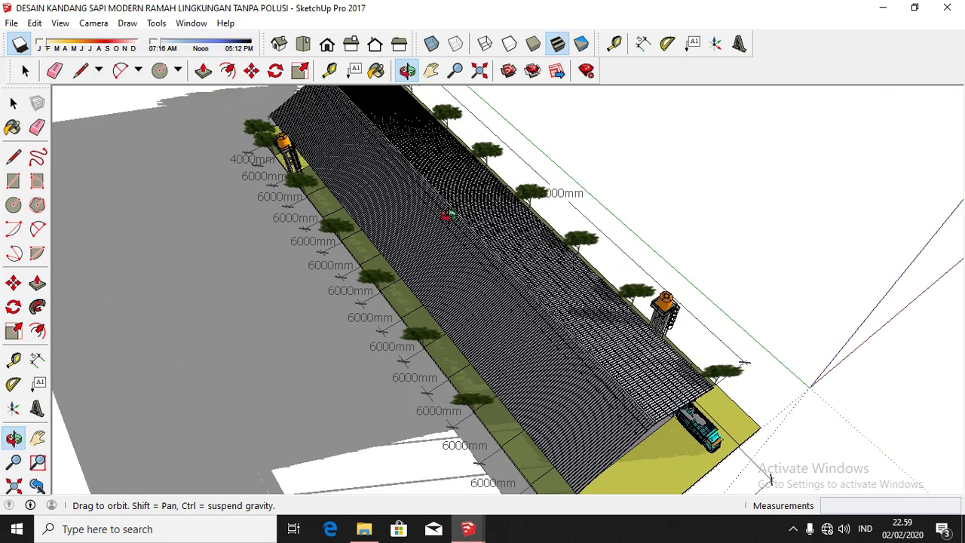
pyautogui.moveTo(445, 213)
pyautogui.mouseDown()
pyautogui.moveTo(362, 101)
pyautogui.moveTo(352, 103)
pyautogui.moveTo(565, 340)
pyautogui.moveTo(524, 221)
pyautogui.moveTo(518, 239)
pyautogui.mouseUp()
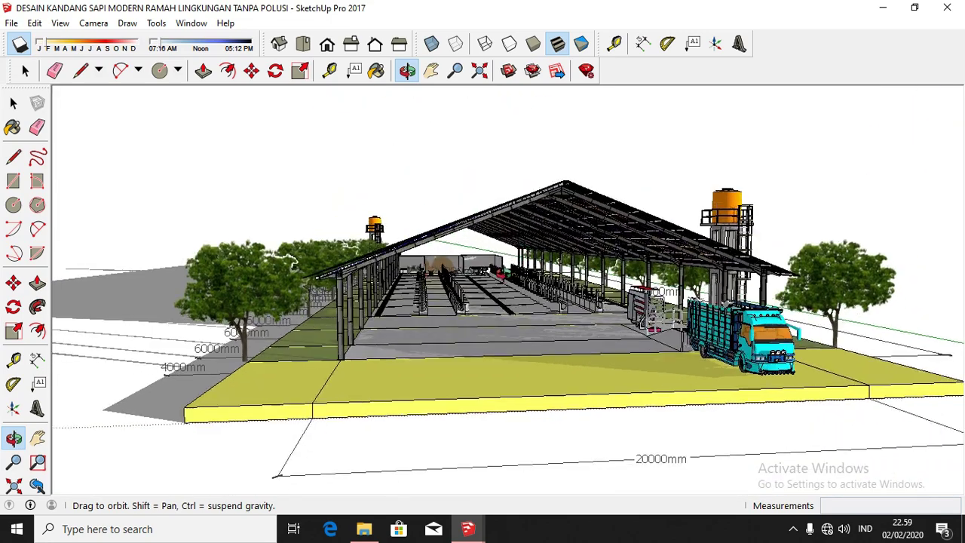
# - Zoom into the barn and orbit along the central aisle to view the railed stalls, troughs and cows
pyautogui.scroll(3, 445, 264)
pyautogui.scroll(2, 445, 264)
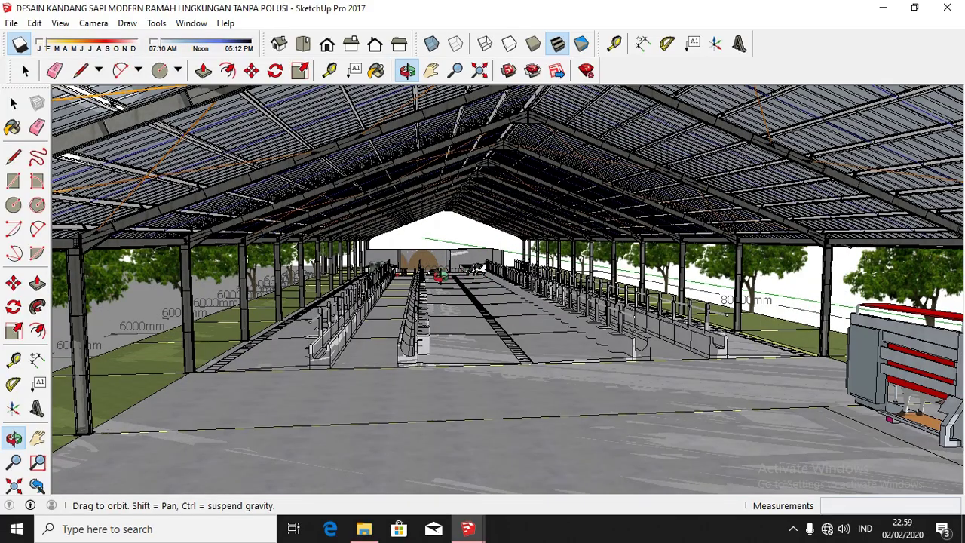
pyautogui.scroll(2, 438, 275)
pyautogui.scroll(2, 501, 285)
pyautogui.moveTo(486, 283); pyautogui.dragTo(357, 253)
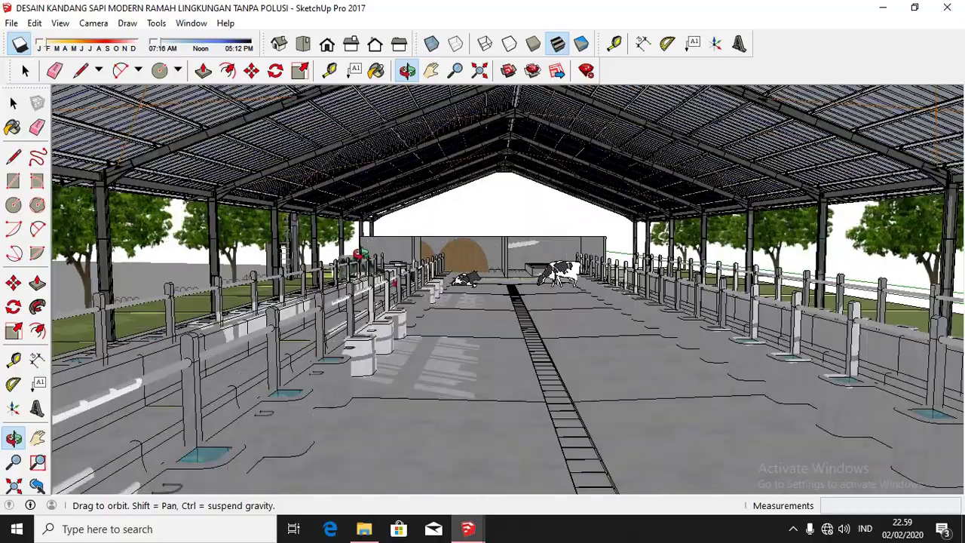
pyautogui.scroll(2, 357, 253)
pyautogui.scroll(1, 452, 279)
pyautogui.moveTo(503, 294)
pyautogui.mouseDown()
pyautogui.moveTo(392, 282)
pyautogui.moveTo(453, 263)
pyautogui.mouseUp()
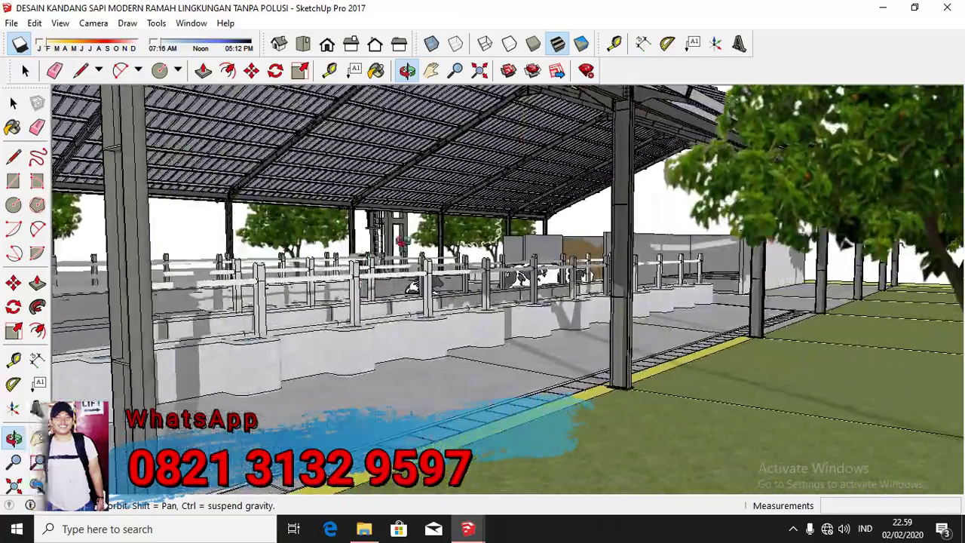
pyautogui.scroll(3, 538, 245)
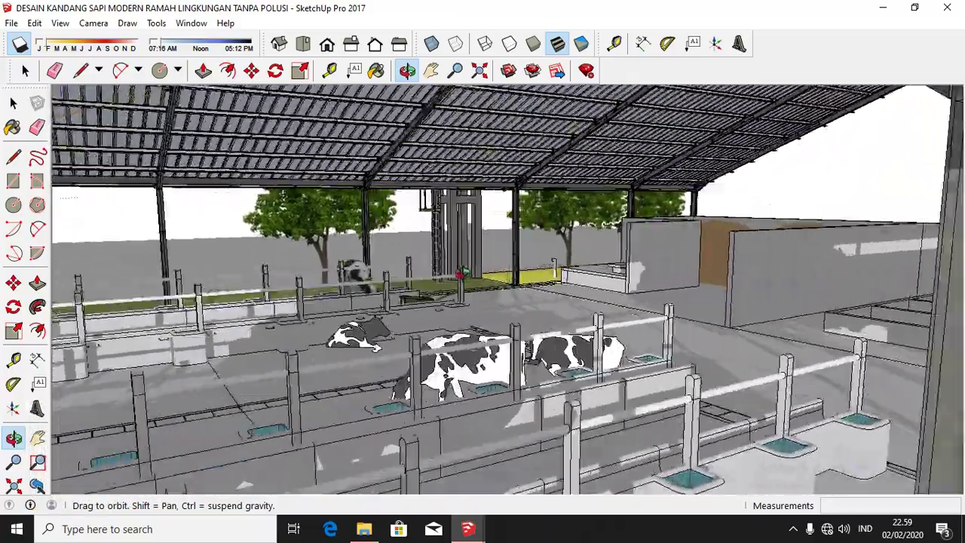
pyautogui.moveTo(462, 273); pyautogui.dragTo(412, 280)
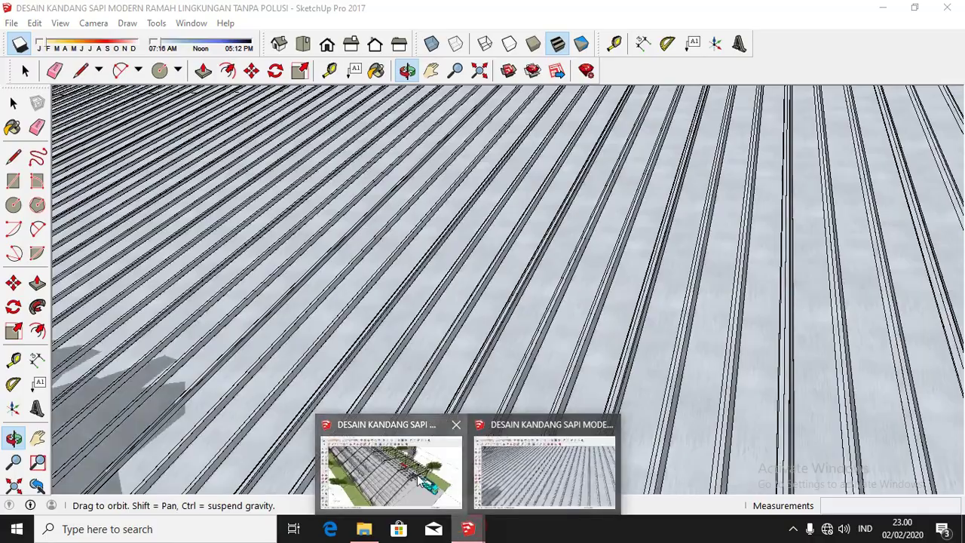
# - Switch to the other barn model and orbit its steel frame to a low view along the stalls
pyautogui.moveTo(467, 529)
pyautogui.click(387, 468)
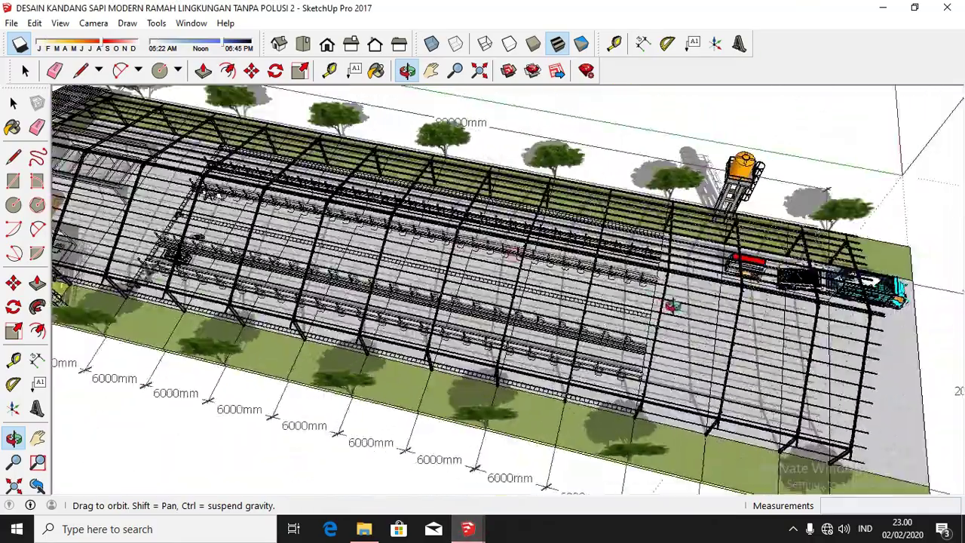
pyautogui.moveTo(671, 305); pyautogui.dragTo(752, 310, button='middle')
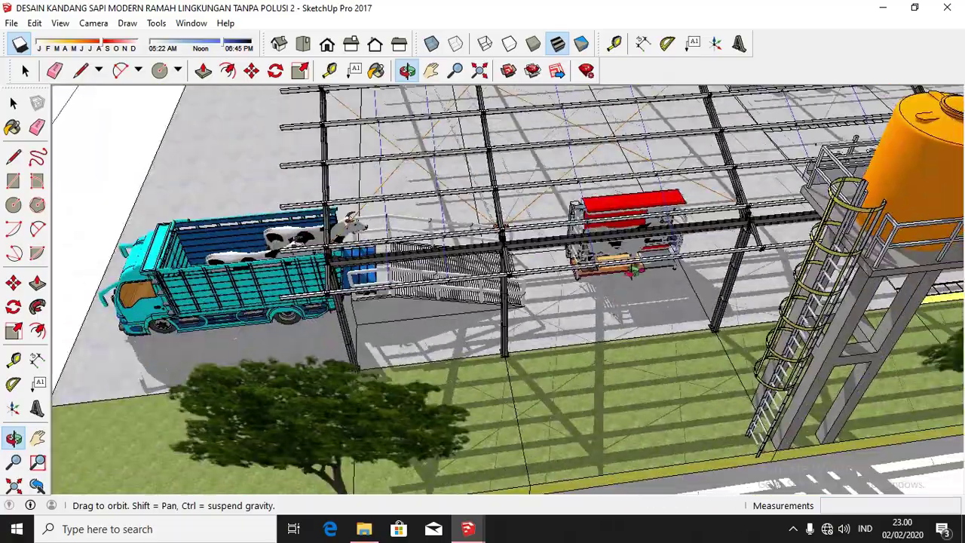
pyautogui.moveTo(633, 269)
pyautogui.mouseDown()
pyautogui.moveTo(626, 328)
pyautogui.moveTo(632, 308)
pyautogui.mouseUp()
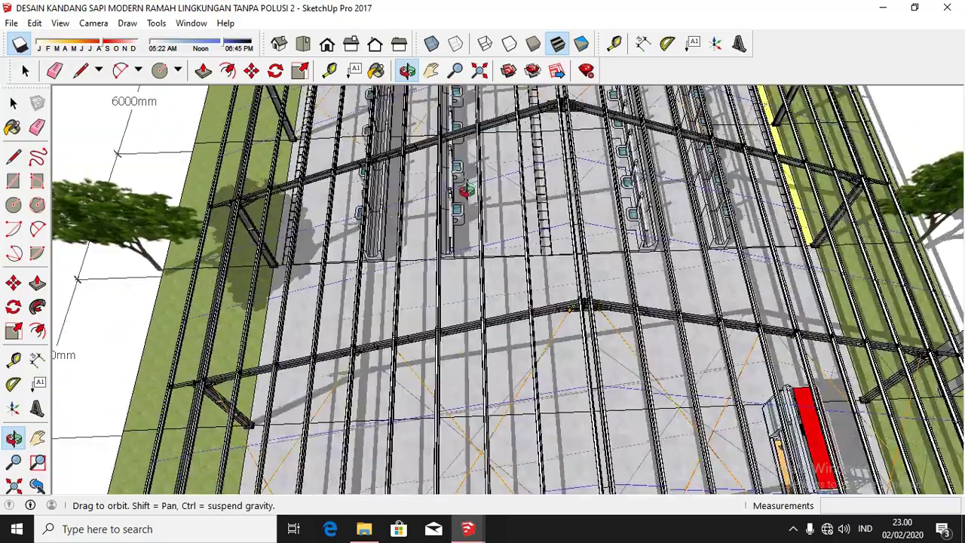
pyautogui.moveTo(467, 190)
pyautogui.mouseDown()
pyautogui.moveTo(373, 67)
pyautogui.moveTo(398, 235)
pyautogui.mouseUp()
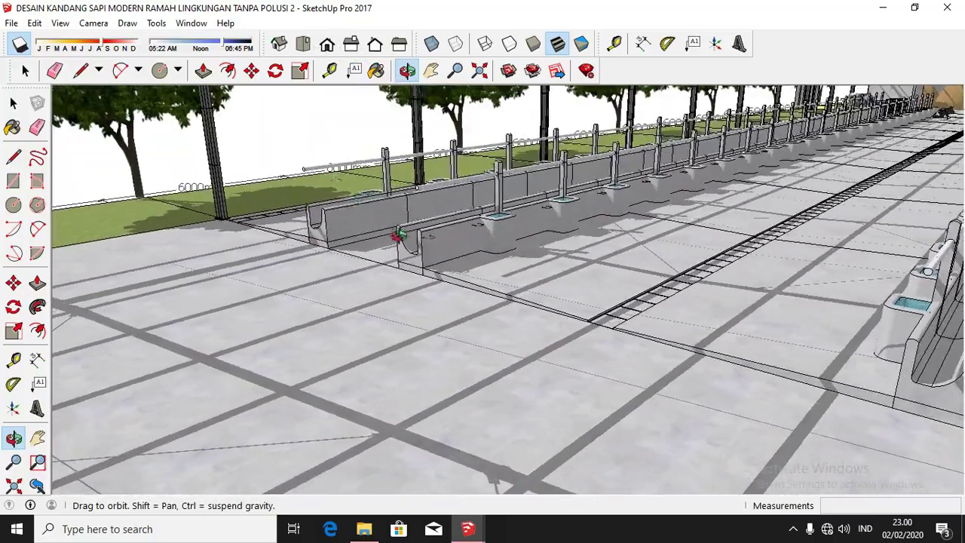
# - Zoom in on the long concrete feed troughs and view them from the side
pyautogui.scroll(2, 398, 235)
pyautogui.scroll(2, 398, 249)
pyautogui.scroll(2, 398, 257)
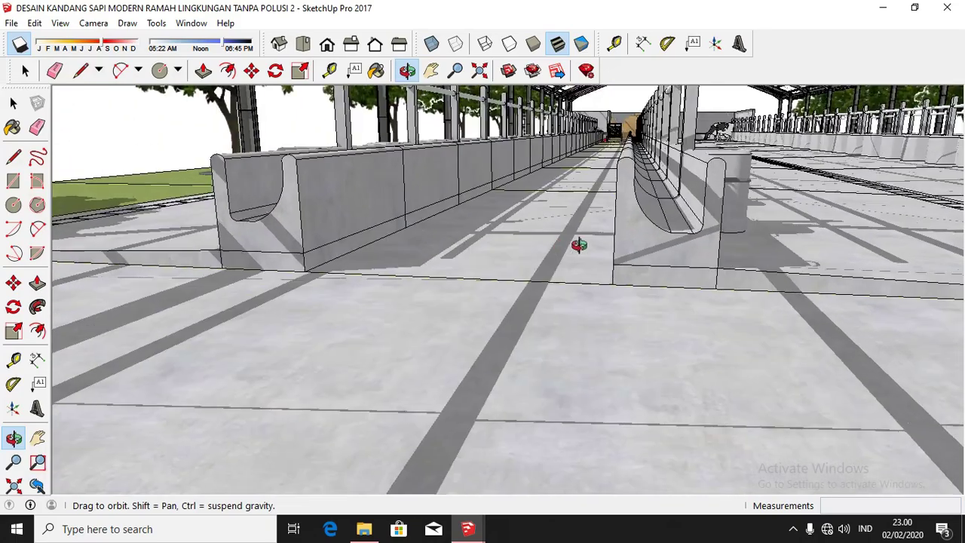
pyautogui.moveTo(579, 245)
pyautogui.mouseDown()
pyautogui.moveTo(642, 254)
pyautogui.moveTo(628, 258)
pyautogui.moveTo(434, 196)
pyautogui.mouseUp()
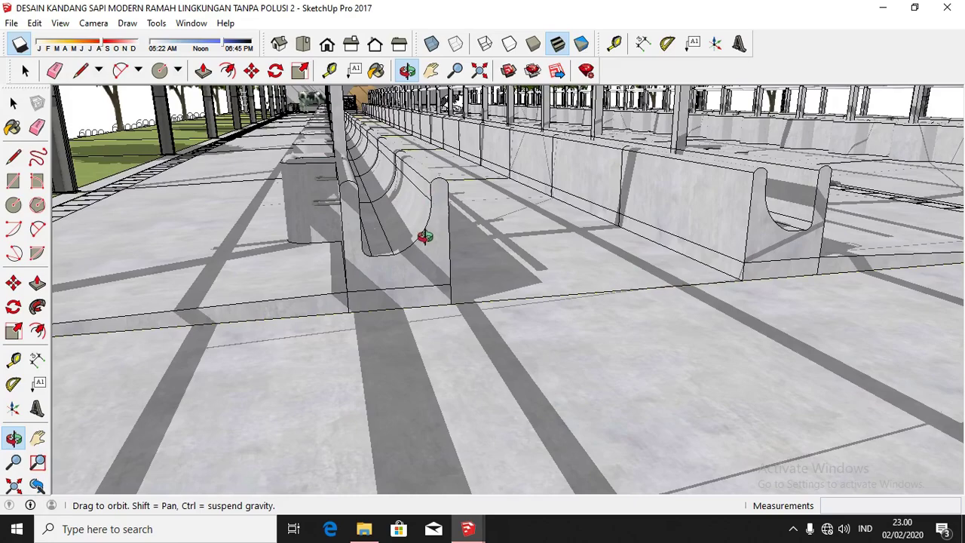
# - Orbit over the roof frame to the truck and its railed loading ramp
pyautogui.moveTo(341, 281); pyautogui.dragTo(298, 293)
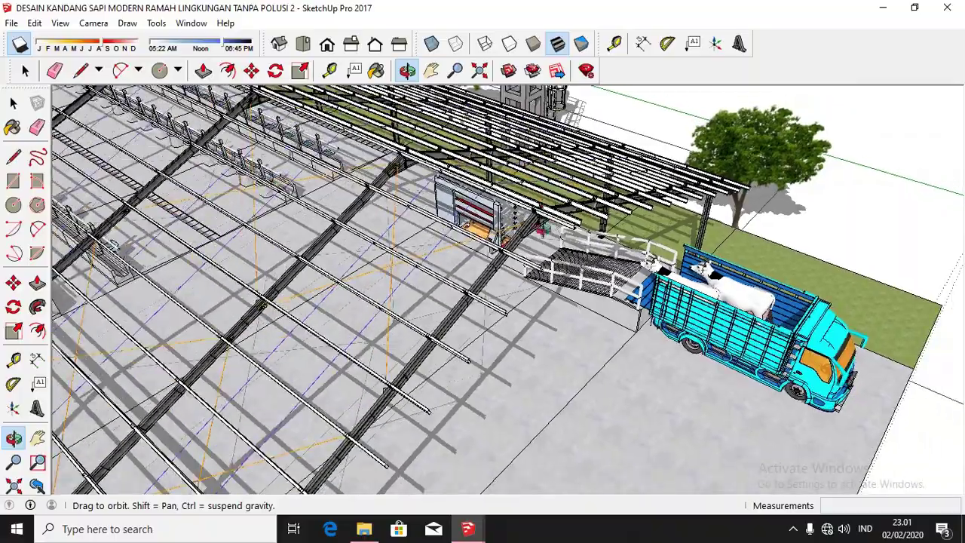
# - Orbit low around the barn and truck, then up to a tilted-down view
pyautogui.moveTo(540, 230)
pyautogui.mouseDown()
pyautogui.moveTo(372, 257)
pyautogui.moveTo(368, 215)
pyautogui.moveTo(400, 266)
pyautogui.moveTo(265, 247)
pyautogui.moveTo(427, 234)
pyautogui.mouseUp()
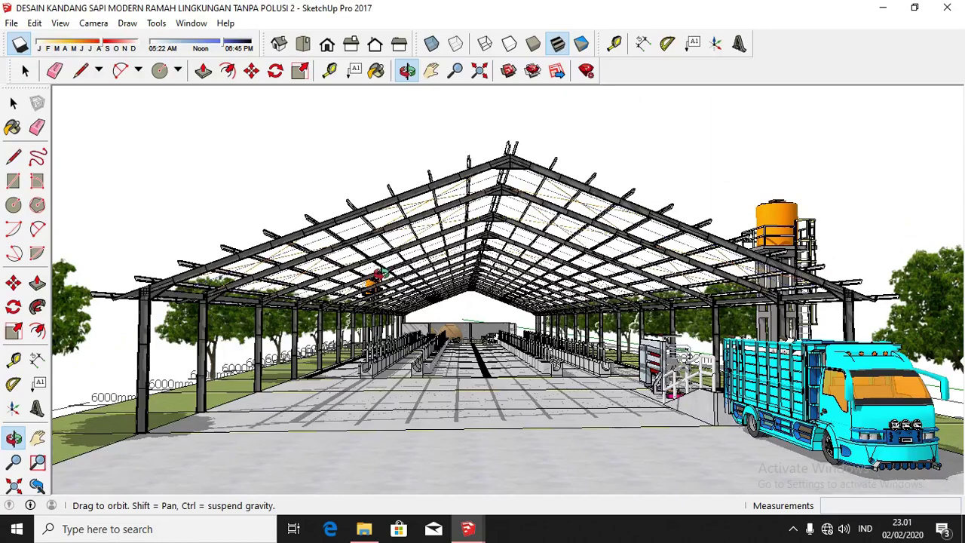
pyautogui.moveTo(375, 277); pyautogui.dragTo(391, 279)
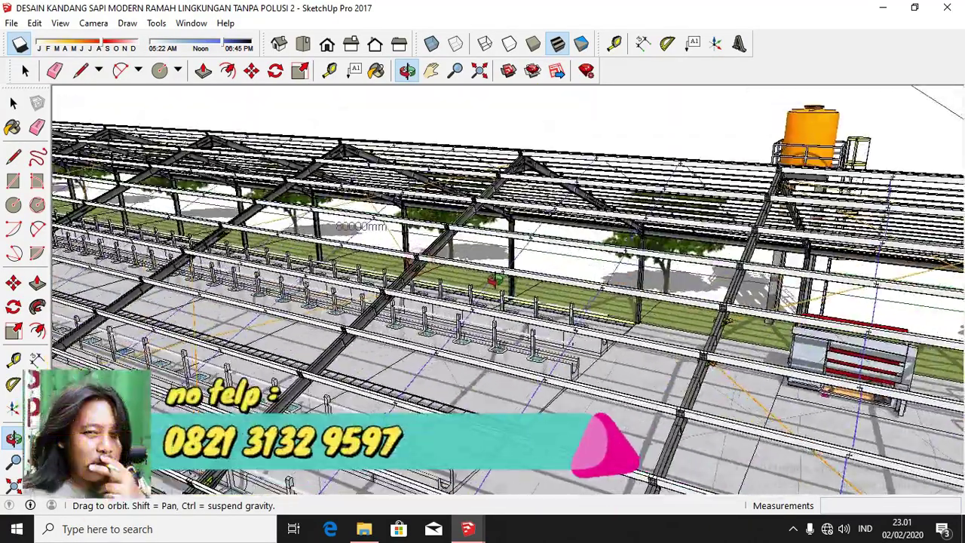
pyautogui.moveTo(433, 168)
pyautogui.mouseDown()
pyautogui.moveTo(450, 297)
pyautogui.moveTo(703, 466)
pyautogui.moveTo(795, 321)
pyautogui.moveTo(960, 281)
pyautogui.moveTo(862, 388)
pyautogui.moveTo(810, 400)
pyautogui.moveTo(782, 349)
pyautogui.moveTo(796, 388)
pyautogui.moveTo(680, 295)
pyautogui.moveTo(427, 280)
pyautogui.moveTo(337, 246)
pyautogui.mouseUp()
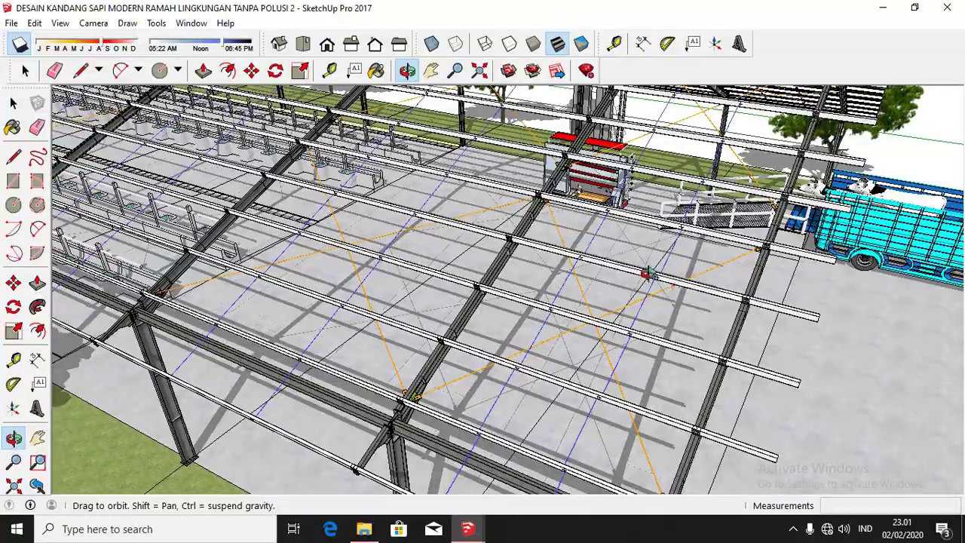
# - Swing across the roof beams and zoom out to show the whole barn with its 6000mm bays
pyautogui.moveTo(647, 274)
pyautogui.mouseDown()
pyautogui.moveTo(595, 259)
pyautogui.moveTo(534, 265)
pyautogui.moveTo(616, 245)
pyautogui.mouseUp()
pyautogui.scroll(-3, 616, 246)
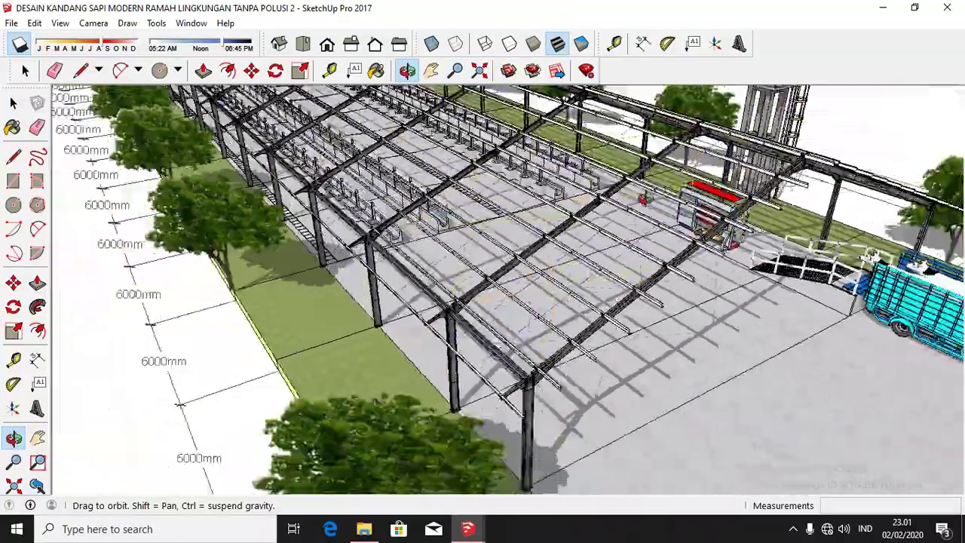
pyautogui.scroll(-1, 626, 211)
pyautogui.moveTo(630, 211); pyautogui.dragTo(627, 319)
pyautogui.scroll(-2, 627, 319)
# - Zoom out and rotate to frame the whole 80000mm by 20000mm barn
pyautogui.scroll(-2, 628, 319)
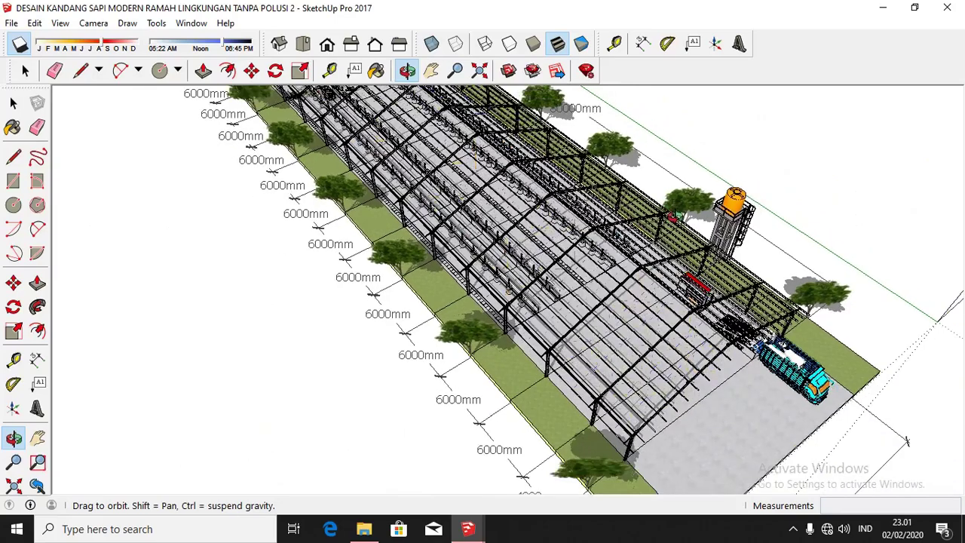
pyautogui.scroll(-2, 740, 444)
pyautogui.moveTo(643, 370); pyautogui.dragTo(589, 360)
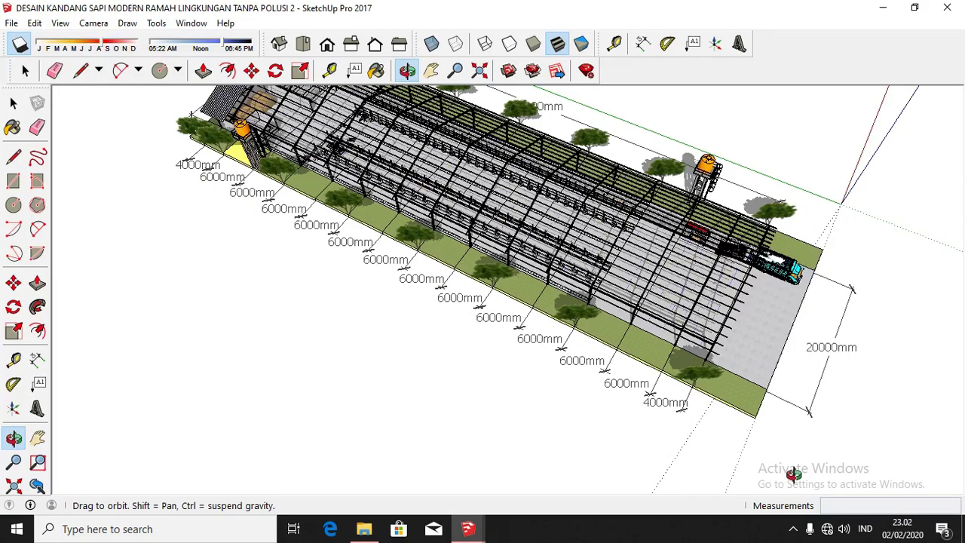
pyautogui.moveTo(187, 168); pyautogui.dragTo(308, 192)
pyautogui.moveTo(372, 198); pyautogui.dragTo(487, 216)
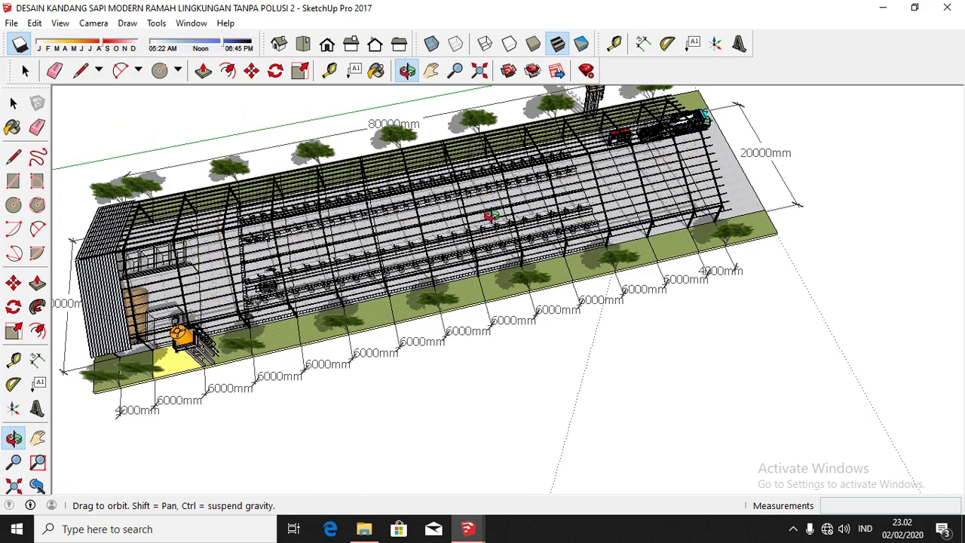
pyautogui.moveTo(624, 173)
pyautogui.mouseDown()
pyautogui.moveTo(395, 304)
pyautogui.moveTo(109, 281)
pyautogui.mouseUp()
# - Zoom back in and orbit across the interior at the barn's left end
pyautogui.scroll(3, 109, 281)
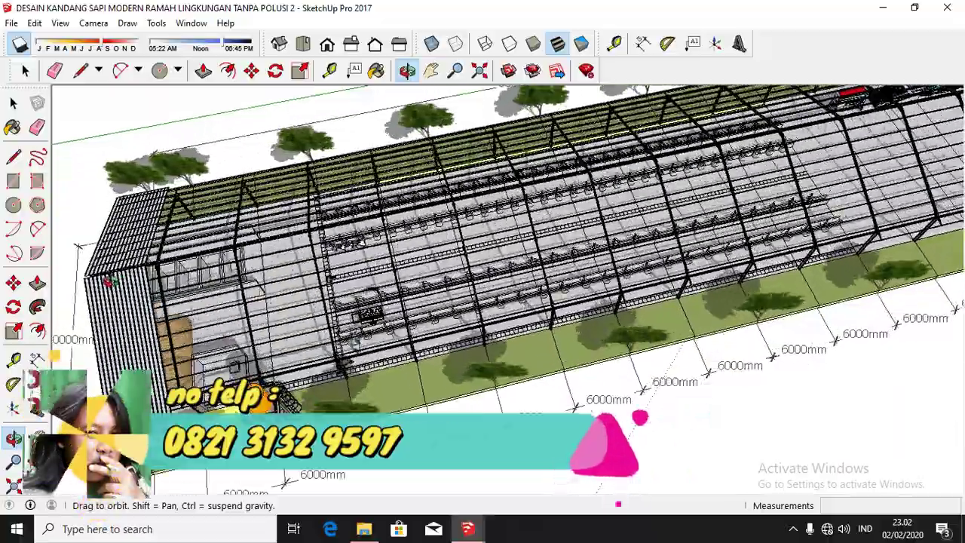
pyautogui.scroll(3, 109, 282)
pyautogui.scroll(3, 110, 281)
pyautogui.scroll(3, 110, 282)
pyautogui.scroll(2, 175, 256)
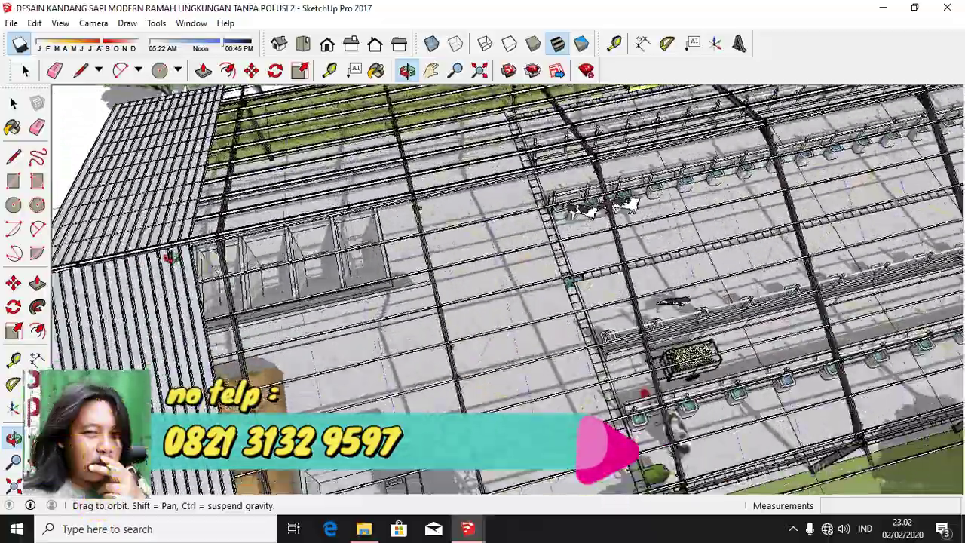
pyautogui.scroll(3, 174, 256)
pyautogui.moveTo(175, 256)
pyautogui.mouseDown()
pyautogui.moveTo(442, 248)
pyautogui.moveTo(578, 156)
pyautogui.moveTo(426, 470)
pyautogui.moveTo(445, 284)
pyautogui.moveTo(439, 239)
pyautogui.mouseUp()
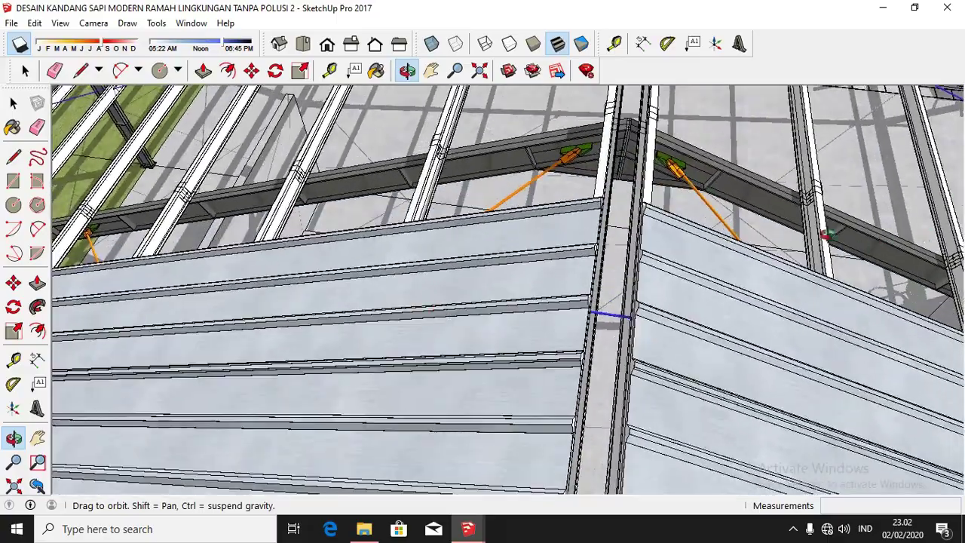
# - Orbit the roof structure to a more top-down view of its right side
pyautogui.moveTo(826, 236); pyautogui.dragTo(961, 209, button='middle')
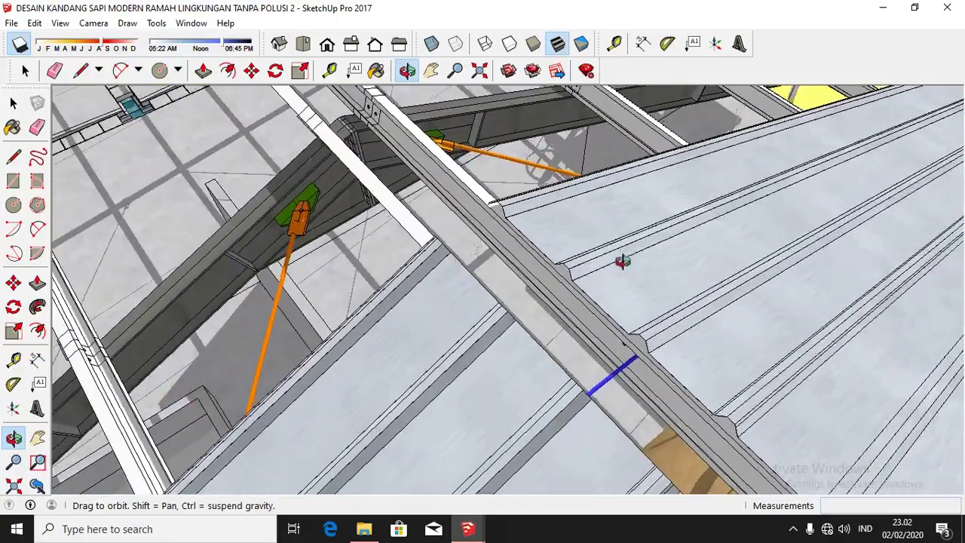
pyautogui.moveTo(622, 261)
pyautogui.mouseDown(button='middle')
pyautogui.moveTo(551, 324)
pyautogui.moveTo(553, 303)
pyautogui.mouseUp(button='middle')
pyautogui.moveTo(514, 265)
pyautogui.mouseDown(button='middle')
pyautogui.moveTo(621, 211)
pyautogui.moveTo(681, 276)
pyautogui.moveTo(763, 300)
pyautogui.moveTo(541, 277)
pyautogui.mouseUp(button='middle')
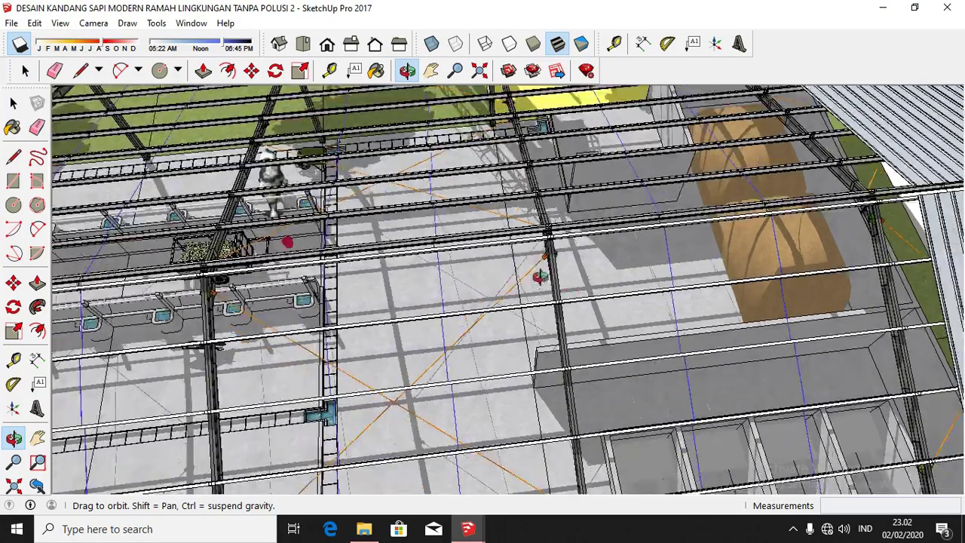
pyautogui.moveTo(469, 240)
pyautogui.mouseDown(button='middle')
pyautogui.moveTo(366, 283)
pyautogui.moveTo(518, 269)
pyautogui.moveTo(422, 274)
pyautogui.moveTo(509, 212)
pyautogui.moveTo(668, 190)
pyautogui.moveTo(657, 183)
pyautogui.moveTo(683, 189)
pyautogui.moveTo(626, 263)
pyautogui.moveTo(502, 370)
pyautogui.moveTo(709, 272)
pyautogui.moveTo(460, 305)
pyautogui.moveTo(444, 397)
pyautogui.mouseUp(button='middle')
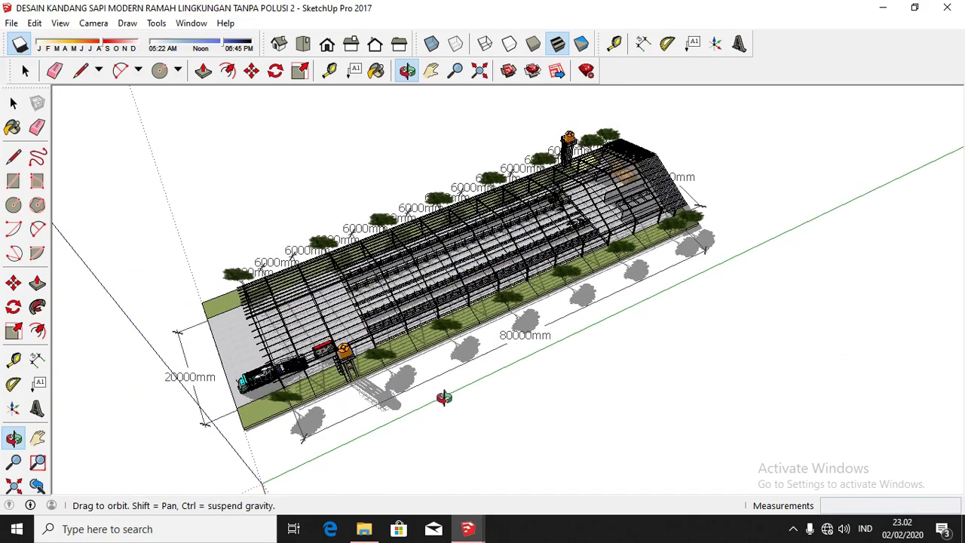
# - Zoom in and orbit to a steeper view of the truck and steel frame
pyautogui.scroll(3, 275, 400)
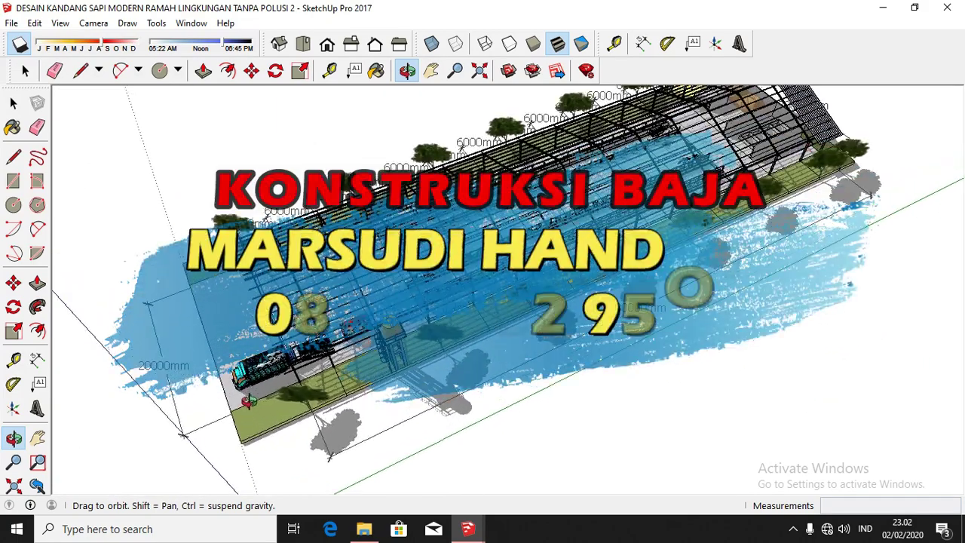
pyautogui.moveTo(276, 375); pyautogui.dragTo(215, 355, button='middle')
pyautogui.scroll(2, 483, 290)
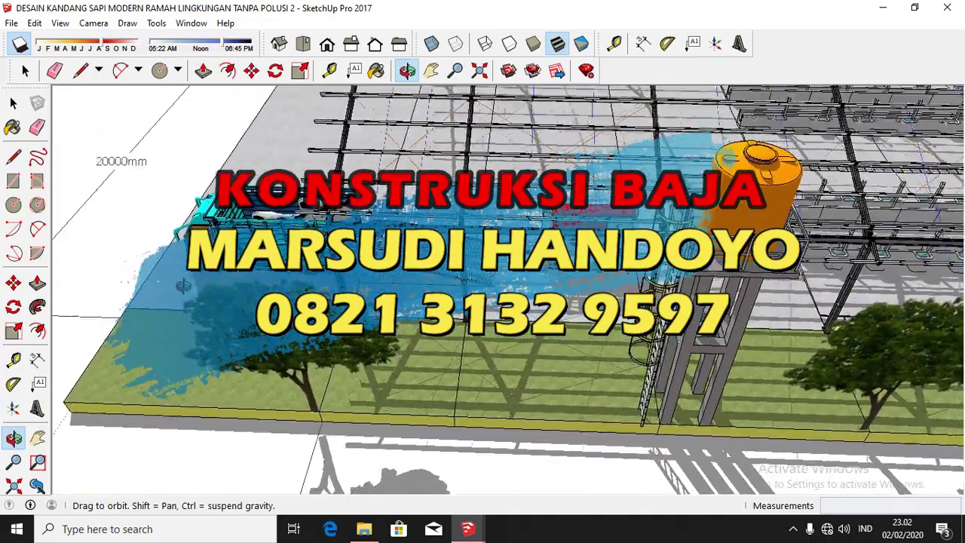
pyautogui.scroll(3, 483, 290)
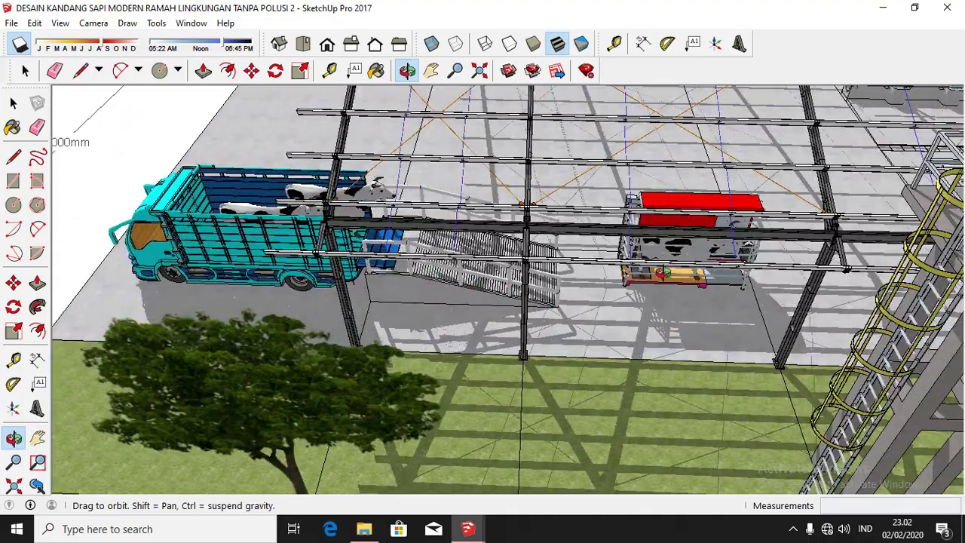
pyautogui.moveTo(693, 295); pyautogui.dragTo(909, 330, button='middle')
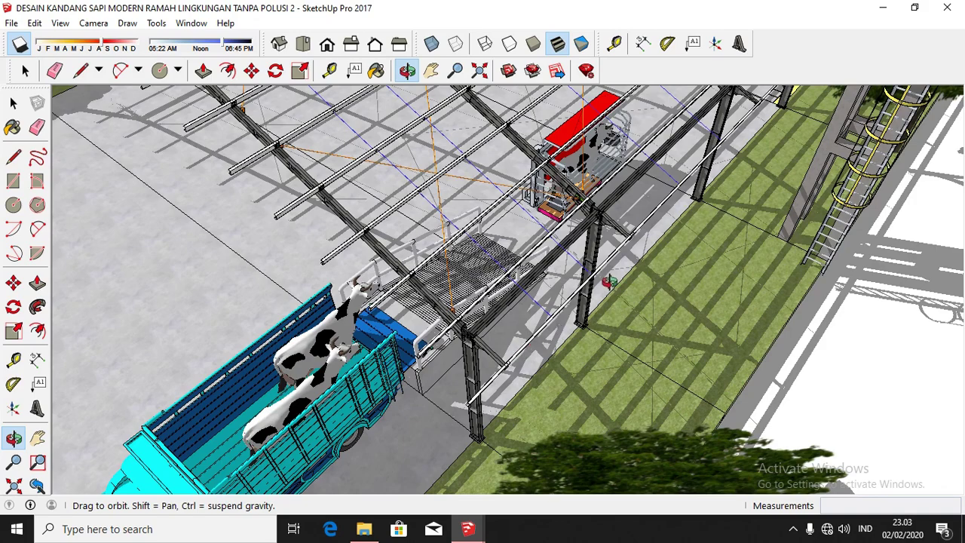
# - Look down along the frame behind the truck, then swing to a close side view of shed and truck
pyautogui.moveTo(610, 281); pyautogui.dragTo(578, 284, button='middle')
pyautogui.moveTo(501, 235); pyautogui.dragTo(526, 226, button='middle')
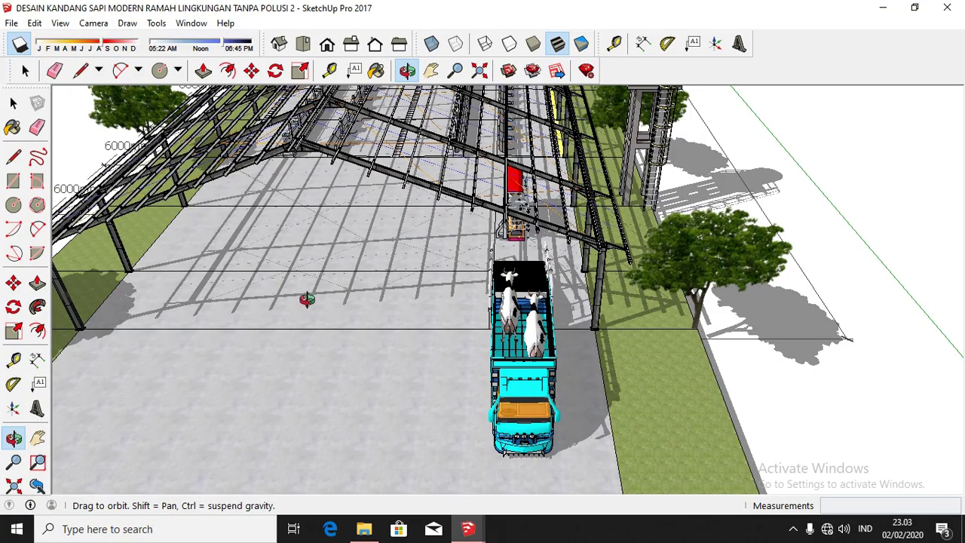
pyautogui.moveTo(306, 299)
pyautogui.mouseDown()
pyautogui.moveTo(370, 282)
pyautogui.moveTo(433, 285)
pyautogui.mouseUp()
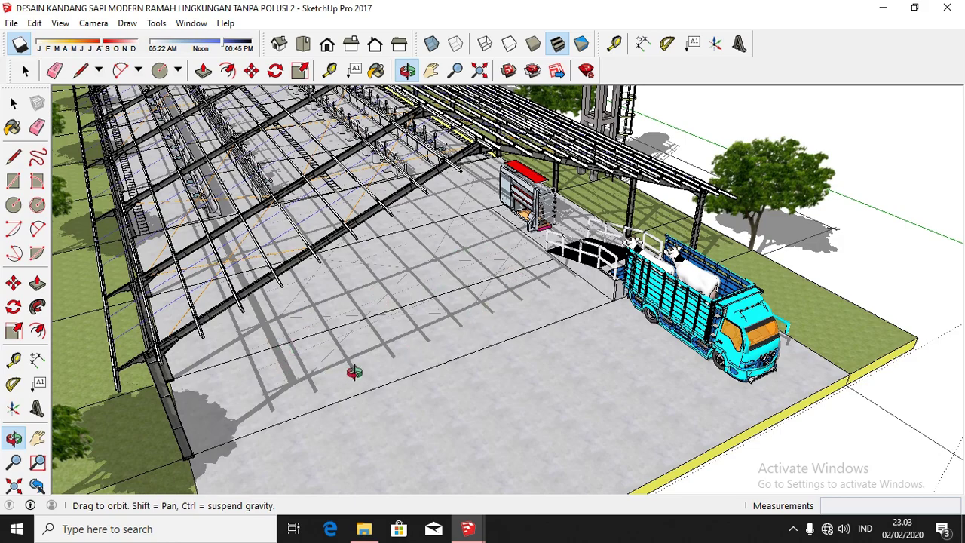
pyautogui.scroll(-5, 320, 163)
pyautogui.scroll(3, 287, 256)
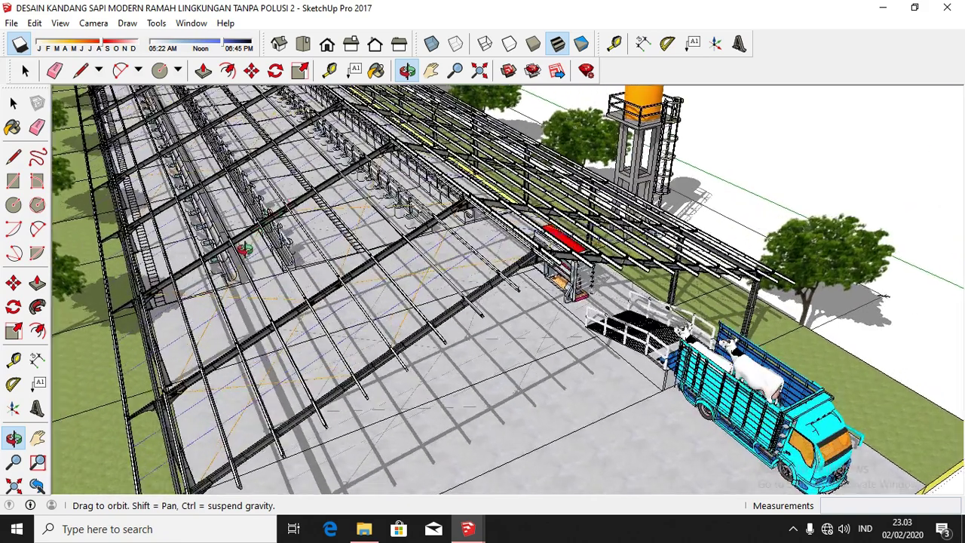
pyautogui.scroll(3, 239, 294)
pyautogui.scroll(3, 240, 294)
pyautogui.moveTo(309, 252)
pyautogui.mouseDown()
pyautogui.moveTo(248, 209)
pyautogui.moveTo(222, 207)
pyautogui.mouseUp()
pyautogui.moveTo(396, 202); pyautogui.dragTo(388, 222)
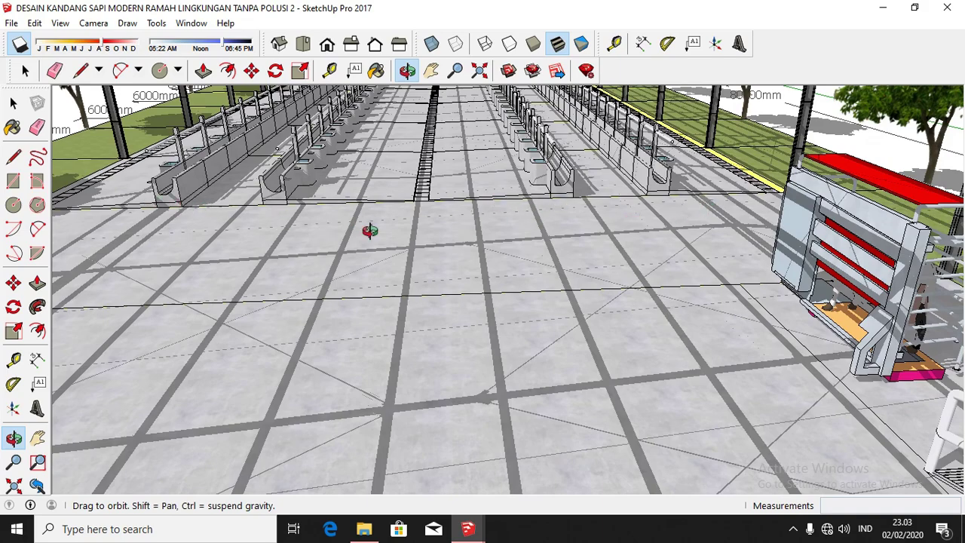
pyautogui.moveTo(601, 251)
pyautogui.mouseDown()
pyautogui.moveTo(438, 146)
pyautogui.moveTo(409, 101)
pyautogui.moveTo(442, 221)
pyautogui.moveTo(468, 249)
pyautogui.mouseUp()
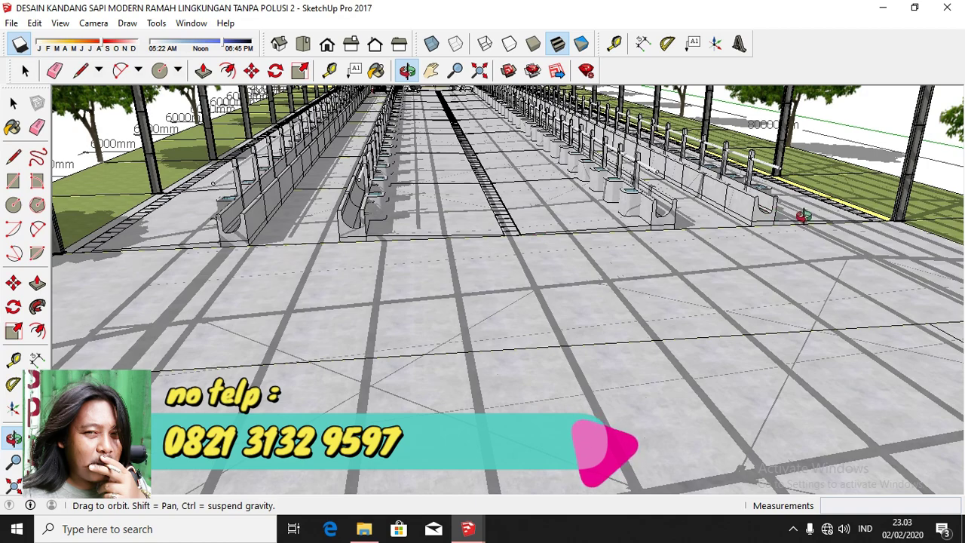
pyautogui.moveTo(460, 192)
pyautogui.mouseDown()
pyautogui.moveTo(406, 198)
pyautogui.moveTo(425, 233)
pyautogui.moveTo(338, 245)
pyautogui.mouseUp()
pyautogui.scroll(3, 368, 251)
pyautogui.scroll(2, 400, 228)
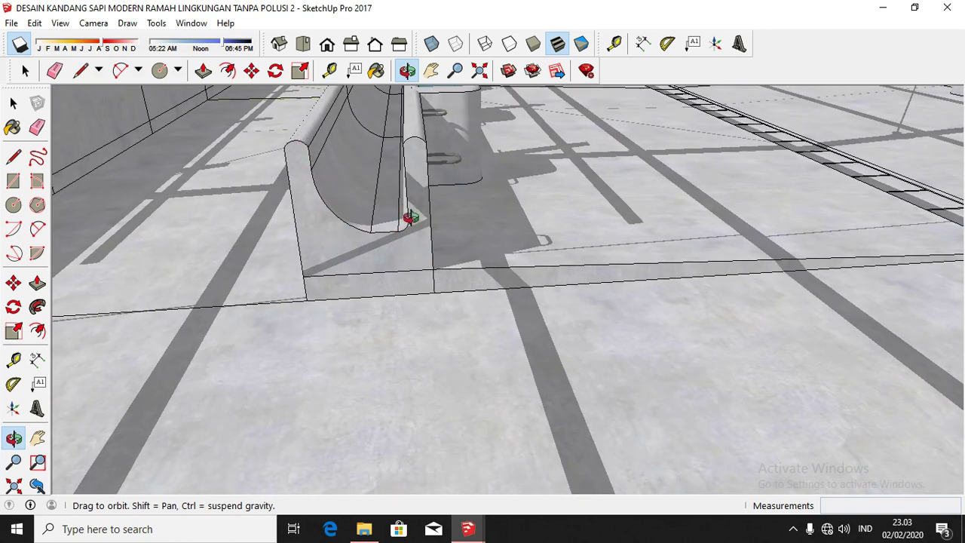
pyautogui.moveTo(410, 218)
pyautogui.mouseDown()
pyautogui.moveTo(472, 158)
pyautogui.moveTo(395, 209)
pyautogui.moveTo(203, 273)
pyautogui.mouseUp()
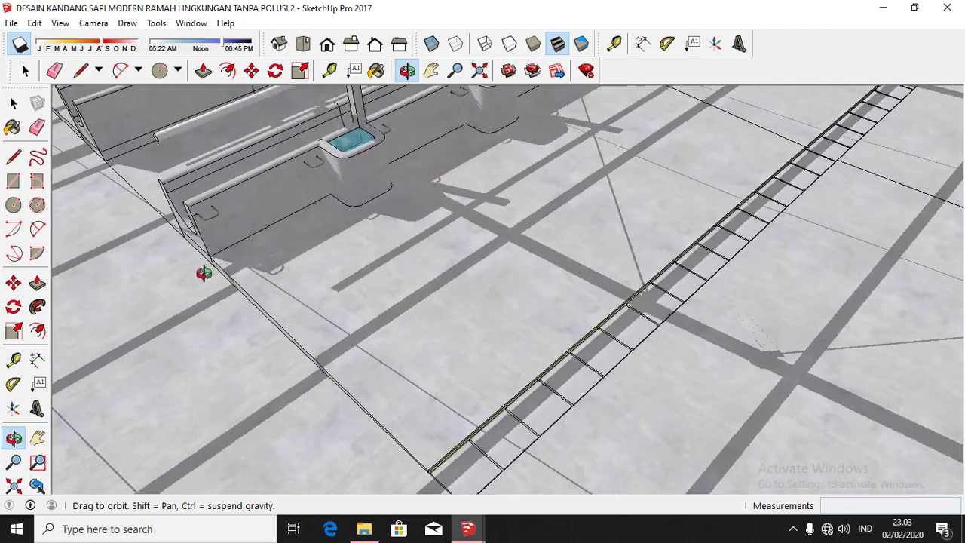
pyautogui.scroll(-2, 405, 328)
pyautogui.moveTo(405, 327); pyautogui.dragTo(489, 158)
pyautogui.scroll(2, 489, 157)
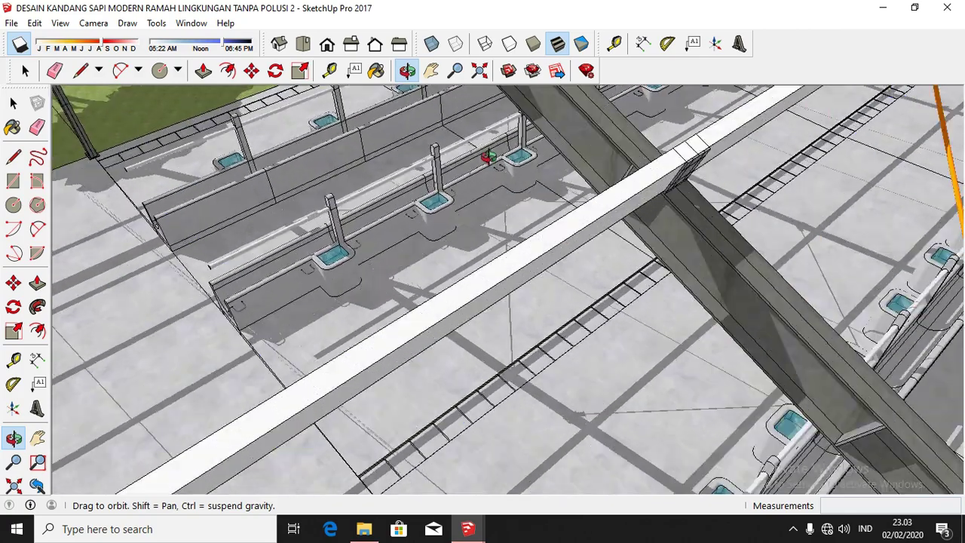
pyautogui.scroll(3, 489, 157)
pyautogui.scroll(2, 400, 227)
pyautogui.moveTo(391, 237)
pyautogui.mouseDown()
pyautogui.moveTo(334, 252)
pyautogui.moveTo(280, 241)
pyautogui.moveTo(266, 252)
pyautogui.moveTo(384, 213)
pyautogui.mouseUp()
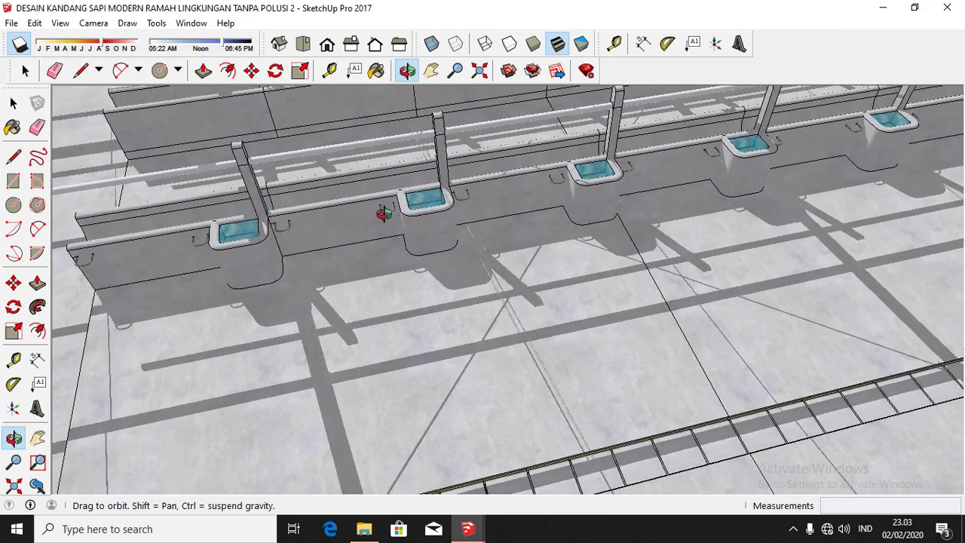
pyautogui.moveTo(491, 223)
pyautogui.mouseDown()
pyautogui.moveTo(751, 122)
pyautogui.moveTo(351, 165)
pyautogui.mouseUp()
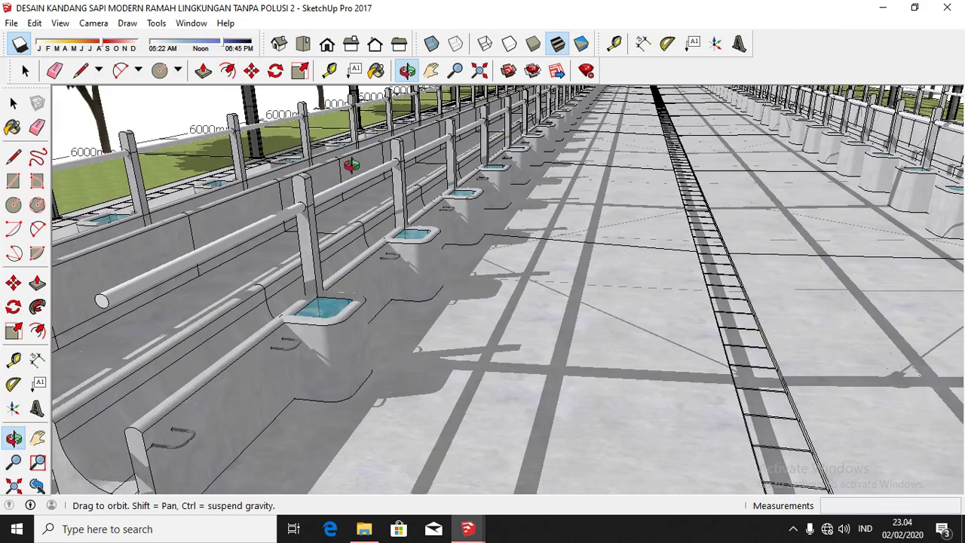
pyautogui.moveTo(248, 227)
pyautogui.mouseDown()
pyautogui.moveTo(506, 220)
pyautogui.moveTo(377, 309)
pyautogui.moveTo(435, 403)
pyautogui.moveTo(484, 339)
pyautogui.mouseUp()
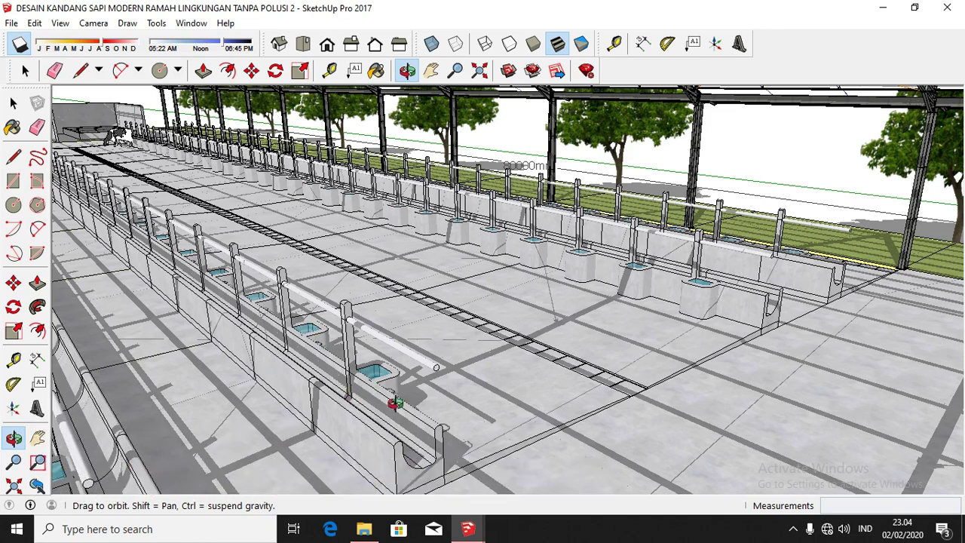
pyautogui.moveTo(480, 341); pyautogui.dragTo(486, 322)
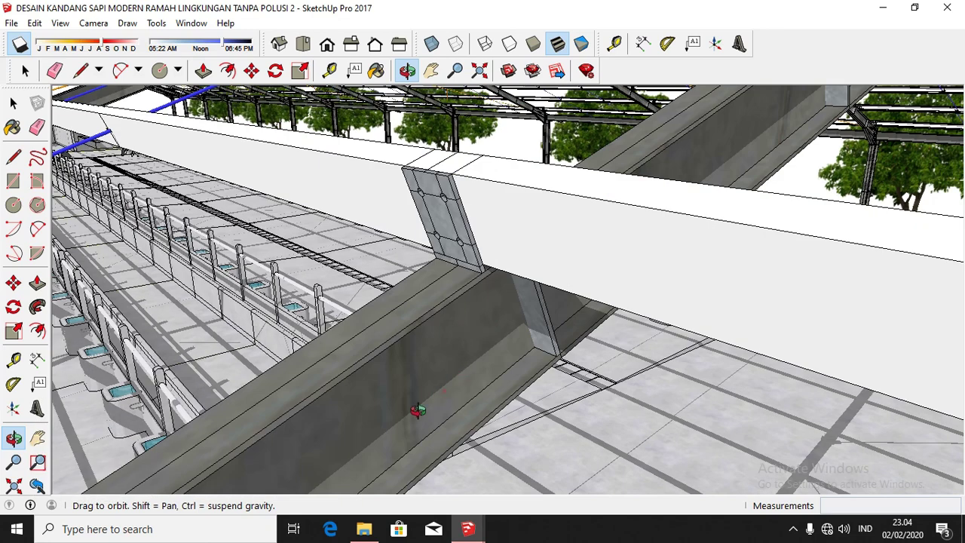
pyautogui.moveTo(418, 409)
pyautogui.mouseDown()
pyautogui.moveTo(403, 425)
pyautogui.moveTo(403, 463)
pyautogui.moveTo(226, 268)
pyautogui.moveTo(273, 296)
pyautogui.moveTo(453, 267)
pyautogui.moveTo(463, 252)
pyautogui.moveTo(412, 295)
pyautogui.moveTo(361, 320)
pyautogui.moveTo(437, 340)
pyautogui.mouseUp()
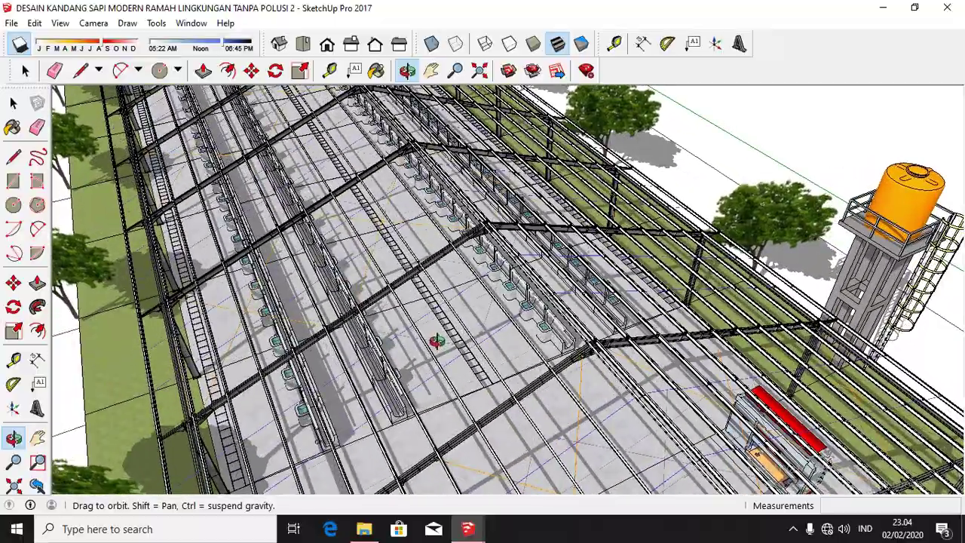
# - Zoom in and orbit the roof structure to bring the water tower toward centre
pyautogui.scroll(2, 436, 341)
pyautogui.scroll(2, 436, 339)
pyautogui.scroll(2, 436, 332)
pyautogui.scroll(2, 436, 328)
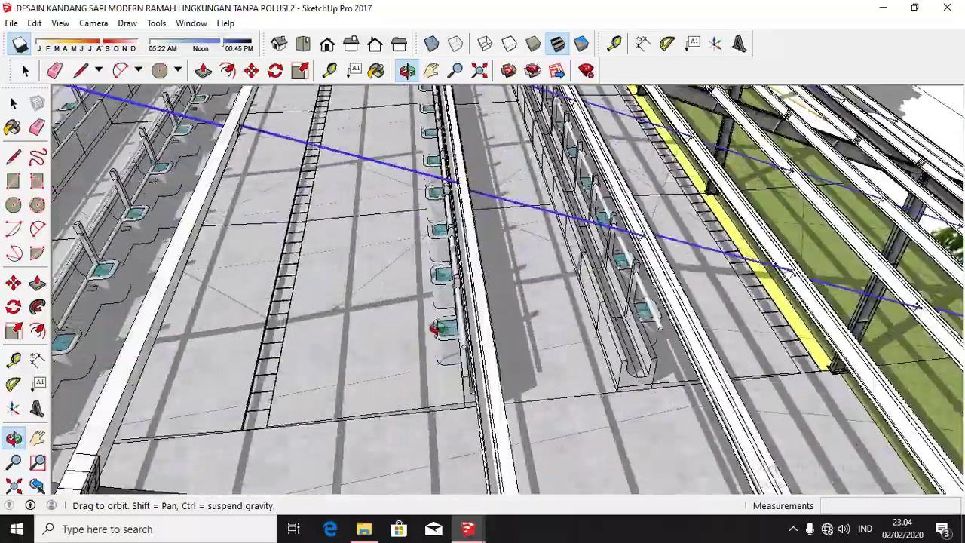
pyautogui.scroll(2, 438, 326)
pyautogui.scroll(2, 444, 326)
pyautogui.scroll(-3, 456, 328)
pyautogui.scroll(-3, 468, 317)
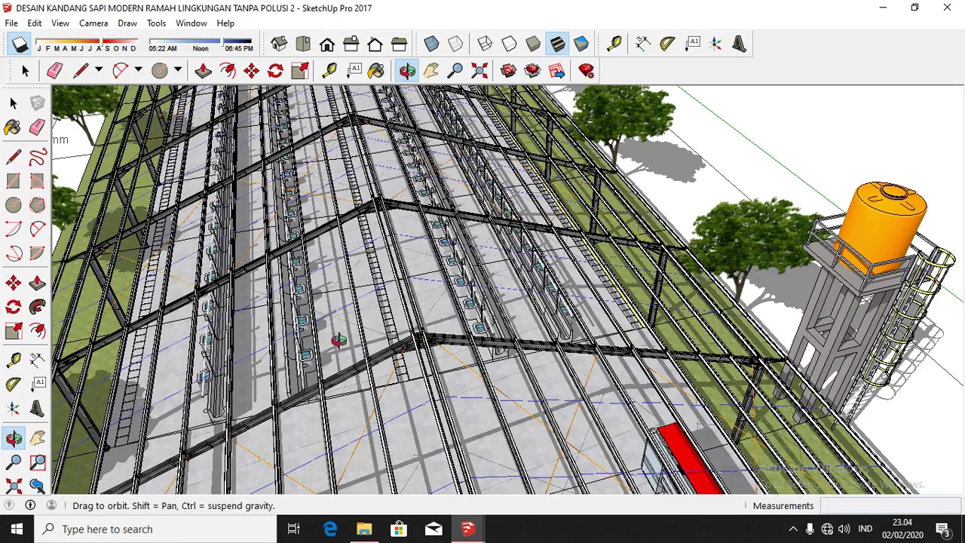
pyautogui.moveTo(119, 386); pyautogui.dragTo(425, 393)
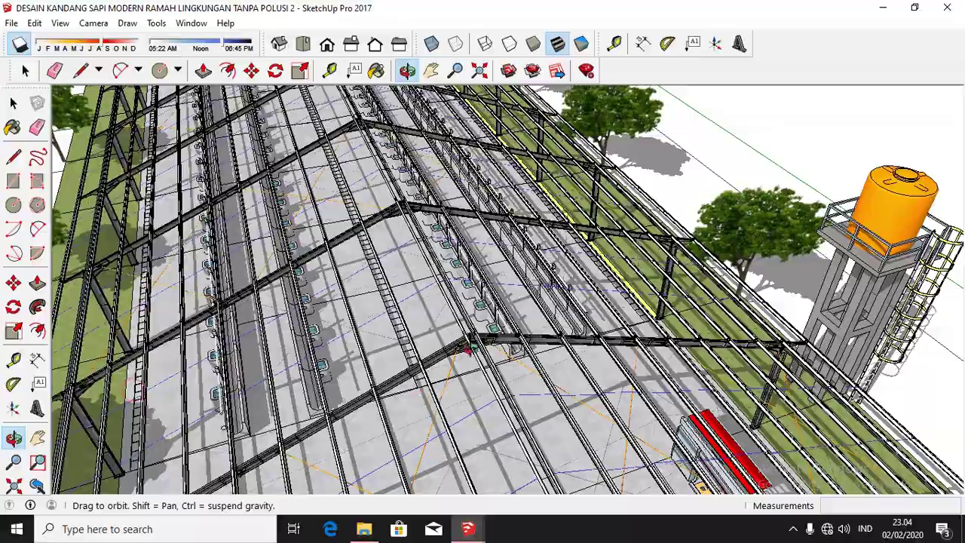
pyautogui.moveTo(469, 349); pyautogui.dragTo(172, 223)
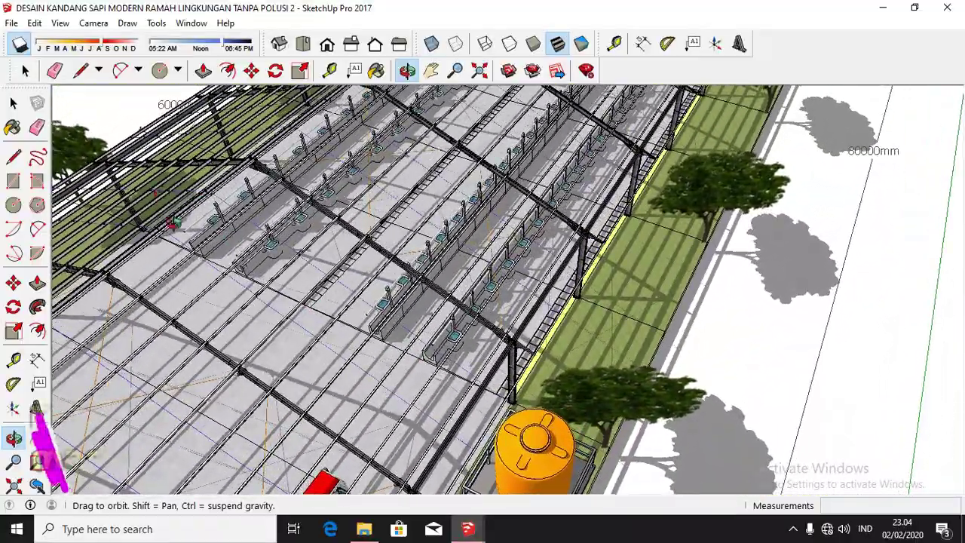
pyautogui.moveTo(172, 222); pyautogui.dragTo(336, 277)
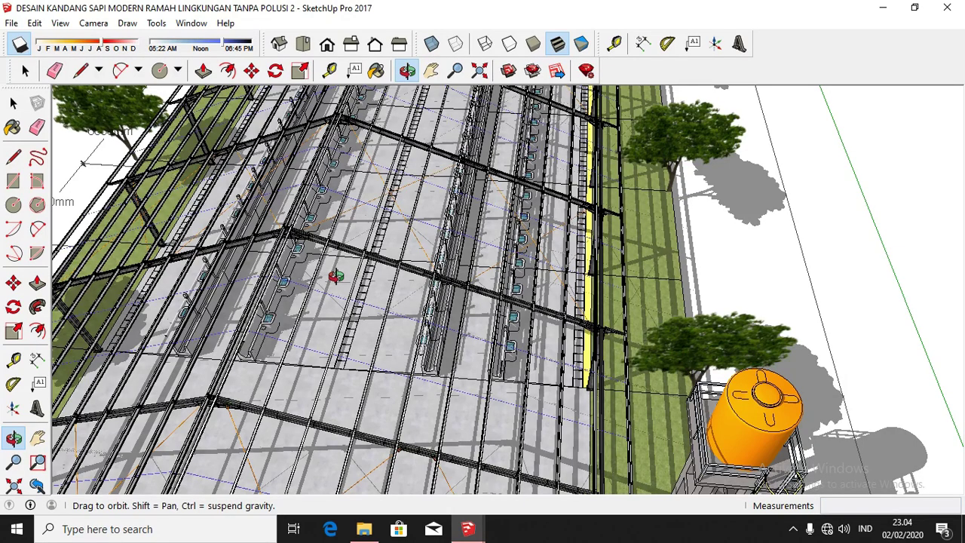
# - Zoom and orbit to view the roof, cart and cows
pyautogui.scroll(-5, 356, 307)
pyautogui.scroll(-3, 355, 312)
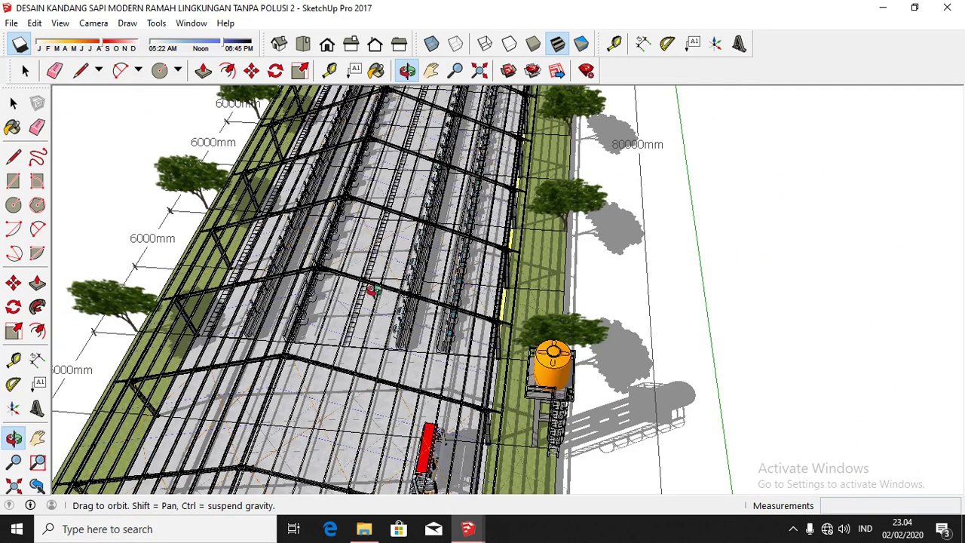
pyautogui.scroll(-2, 371, 286)
pyautogui.scroll(2, 455, 324)
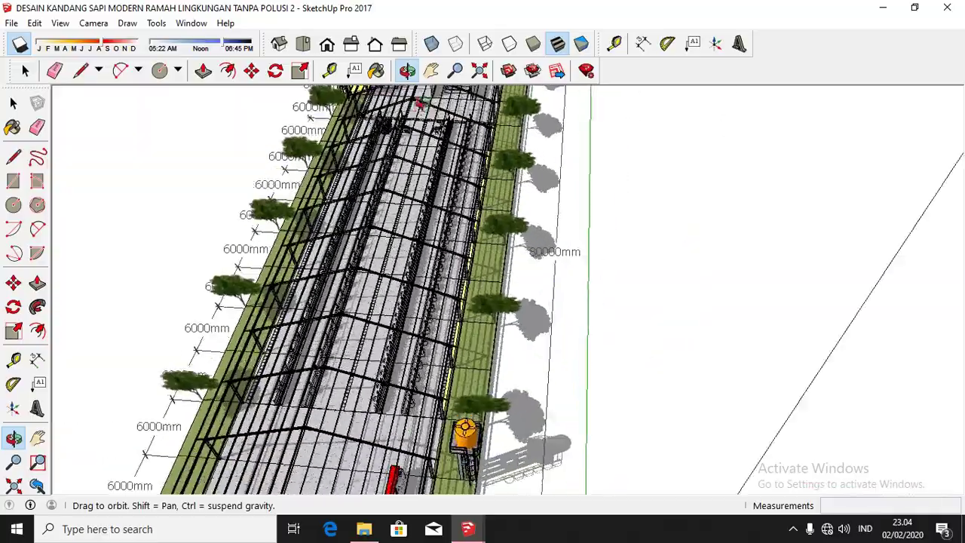
pyautogui.scroll(2, 455, 324)
pyautogui.scroll(2, 456, 325)
pyautogui.scroll(1, 354, 129)
pyautogui.scroll(1, 355, 129)
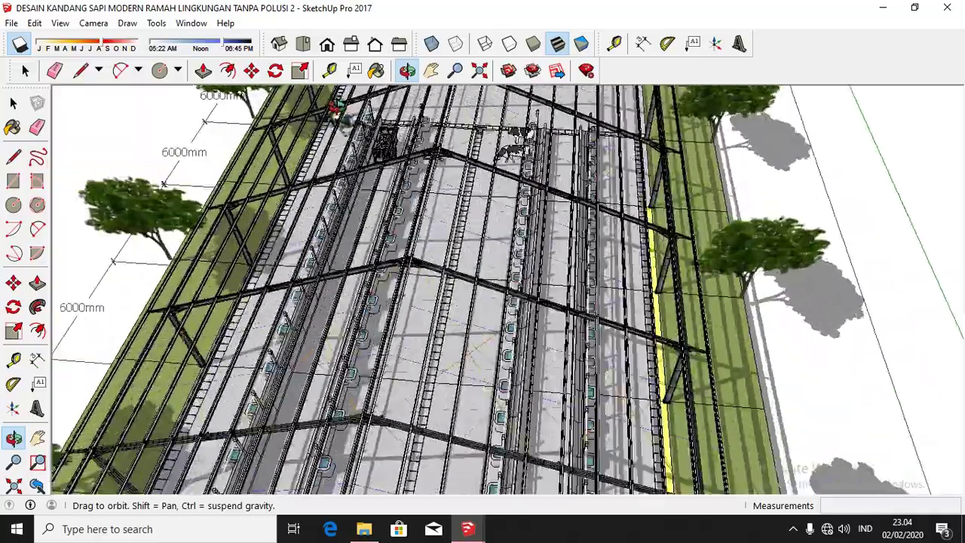
pyautogui.scroll(2, 355, 129)
pyautogui.scroll(2, 354, 128)
pyautogui.moveTo(334, 109)
pyautogui.mouseDown()
pyautogui.moveTo(577, 117)
pyautogui.moveTo(517, 178)
pyautogui.mouseUp()
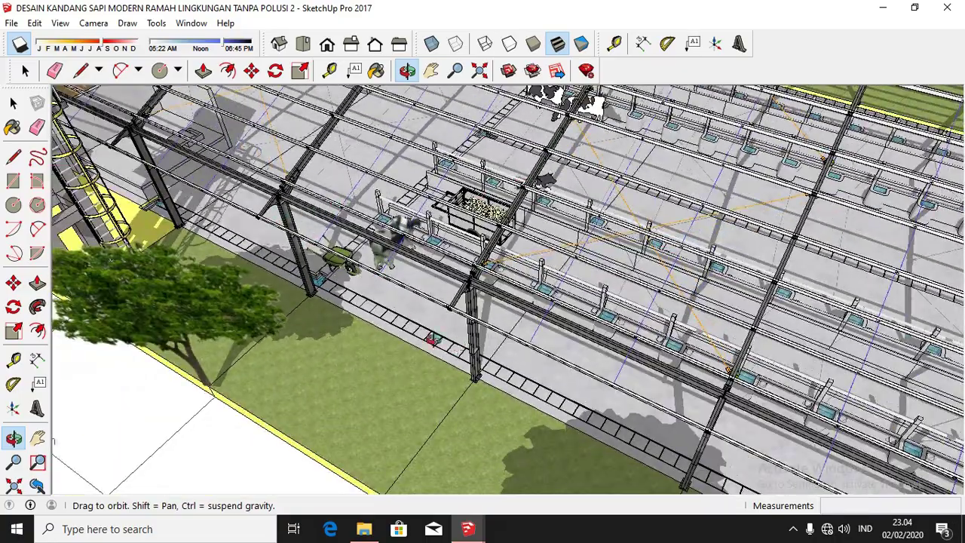
# - Orbit past the ladder, column and blue trough to close in on a grey wall
pyautogui.moveTo(432, 339)
pyautogui.mouseDown()
pyautogui.moveTo(504, 264)
pyautogui.moveTo(215, 273)
pyautogui.mouseUp()
pyautogui.moveTo(273, 240)
pyautogui.mouseDown()
pyautogui.moveTo(449, 231)
pyautogui.moveTo(327, 227)
pyautogui.moveTo(394, 220)
pyautogui.moveTo(304, 244)
pyautogui.moveTo(373, 260)
pyautogui.moveTo(362, 191)
pyautogui.moveTo(479, 218)
pyautogui.moveTo(496, 191)
pyautogui.mouseUp()
pyautogui.moveTo(145, 253)
pyautogui.mouseDown()
pyautogui.moveTo(388, 287)
pyautogui.moveTo(299, 293)
pyautogui.mouseUp()
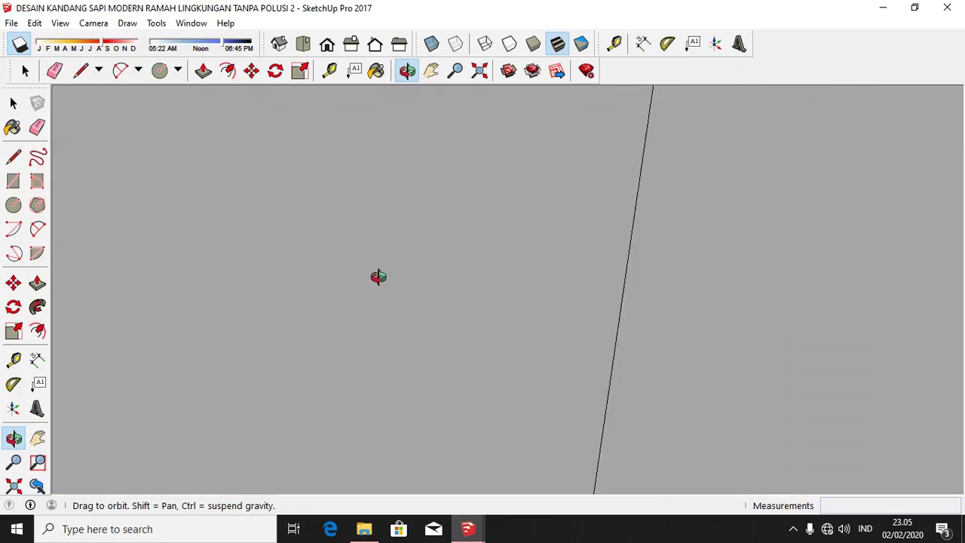
# - Orbit from the grey wall down onto the blue water trough and zoom around it
pyautogui.moveTo(646, 167)
pyautogui.mouseDown()
pyautogui.moveTo(558, 226)
pyautogui.moveTo(371, 200)
pyautogui.moveTo(199, 194)
pyautogui.moveTo(366, 234)
pyautogui.moveTo(615, 194)
pyautogui.mouseUp()
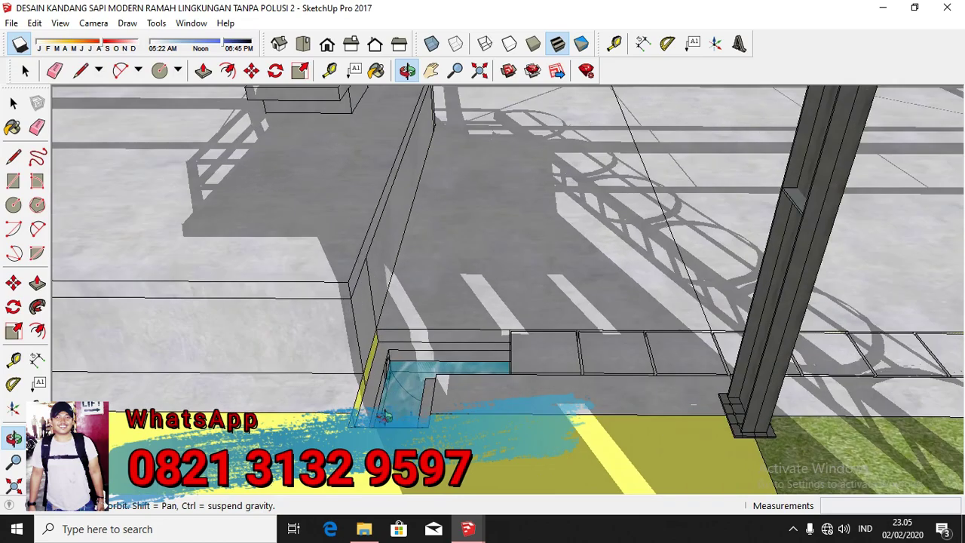
pyautogui.moveTo(384, 417); pyautogui.dragTo(203, 521)
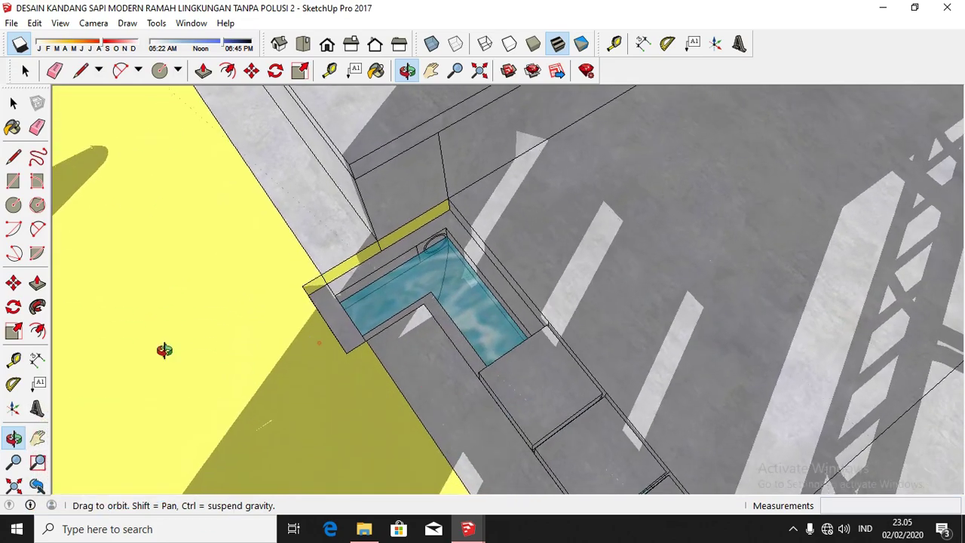
pyautogui.moveTo(164, 350); pyautogui.dragTo(40, 351)
pyautogui.scroll(2, 545, 196)
pyautogui.scroll(2, 545, 196)
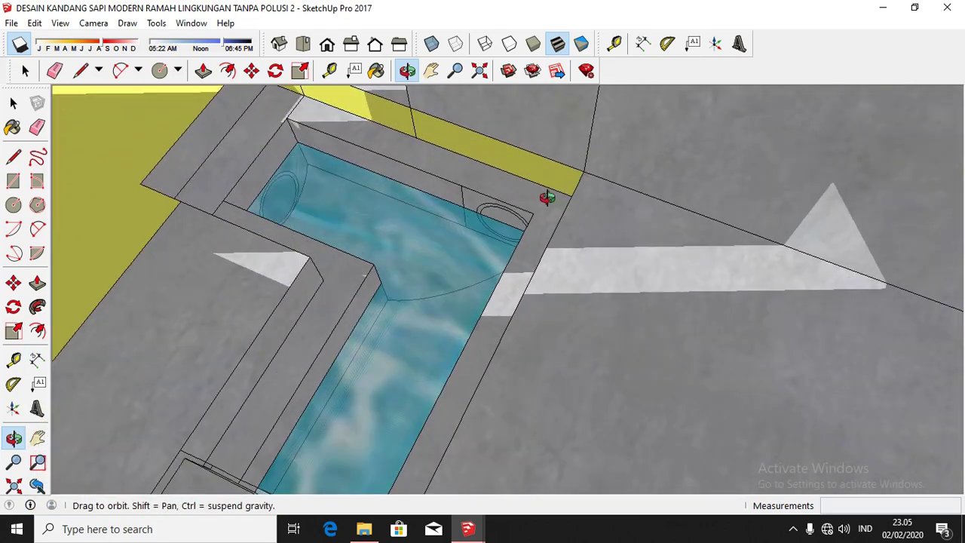
pyautogui.scroll(-1, 416, 189)
pyautogui.scroll(-3, 323, 184)
pyautogui.scroll(-5, 322, 185)
pyautogui.scroll(-3, 269, 185)
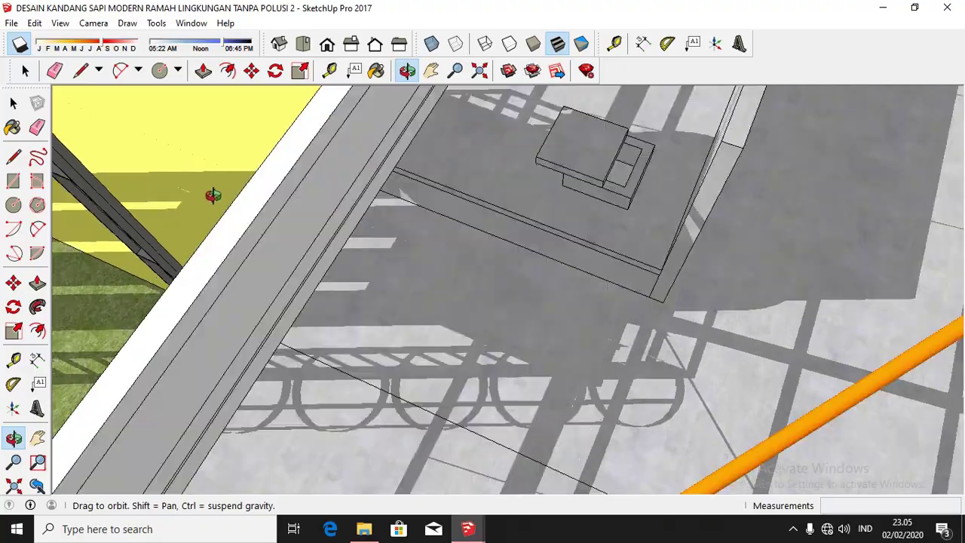
pyautogui.scroll(-3, 211, 196)
# - Rotate over the barn and zoom toward the hay storage bay with its two hay mounds
pyautogui.moveTo(67, 90)
pyautogui.mouseDown()
pyautogui.moveTo(203, 117)
pyautogui.moveTo(265, 141)
pyautogui.moveTo(436, 367)
pyautogui.mouseUp()
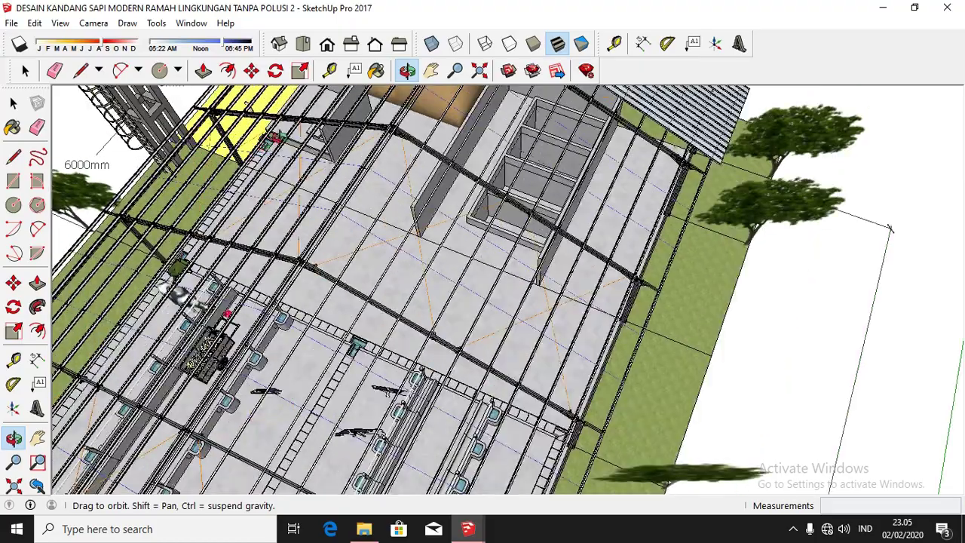
pyautogui.scroll(3, 257, 139)
pyautogui.scroll(3, 257, 139)
pyautogui.scroll(2, 256, 139)
pyautogui.scroll(2, 256, 140)
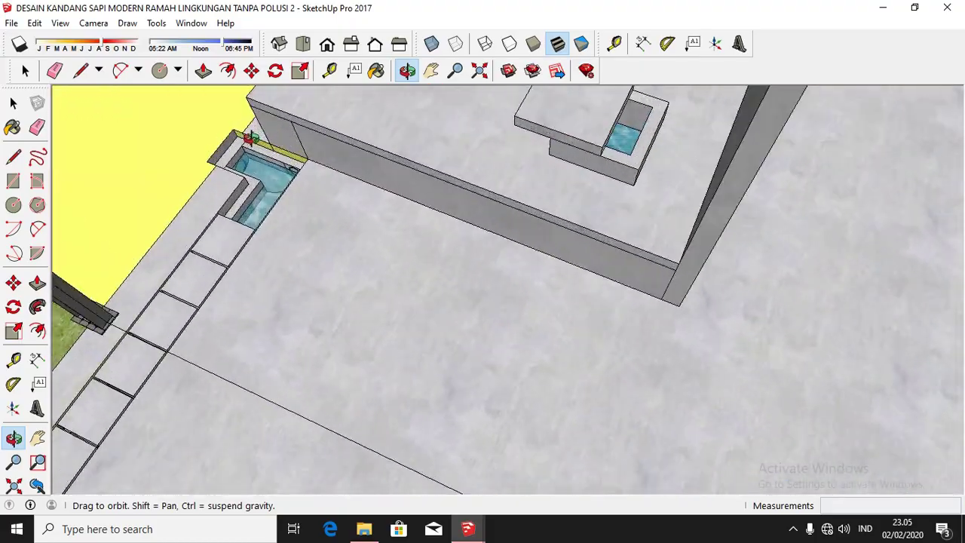
pyautogui.moveTo(251, 138); pyautogui.dragTo(321, 386)
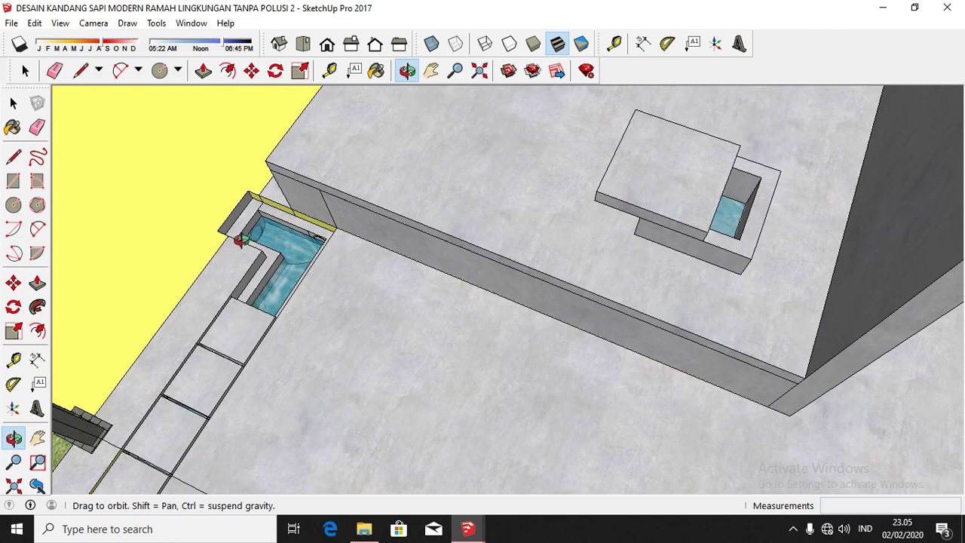
pyautogui.scroll(3, 242, 241)
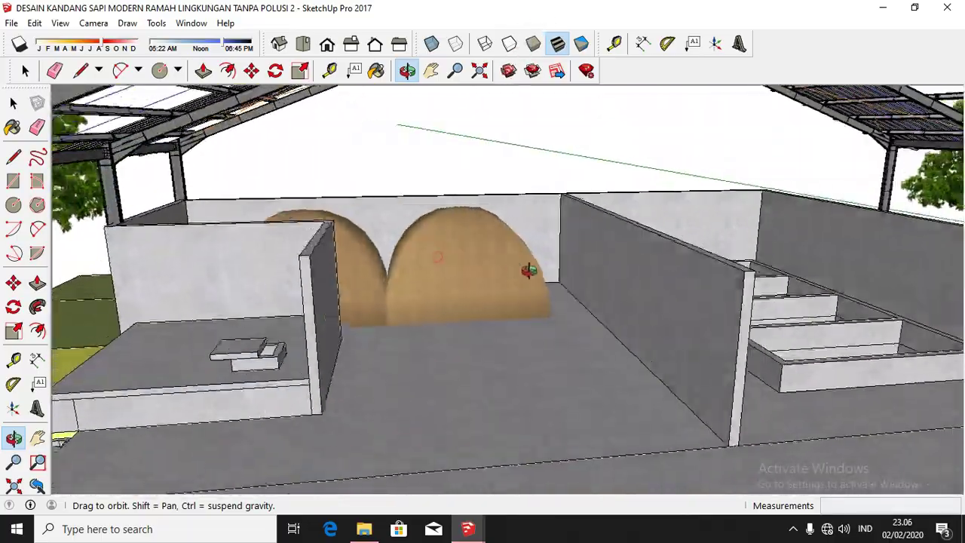
# - Orbit out from the hay storage to the whole barn, then zoom forward down the central aisle
pyautogui.moveTo(554, 267)
pyautogui.mouseDown()
pyautogui.moveTo(333, 285)
pyautogui.moveTo(374, 262)
pyautogui.moveTo(543, 259)
pyautogui.moveTo(457, 276)
pyautogui.moveTo(280, 224)
pyautogui.moveTo(176, 280)
pyautogui.mouseUp()
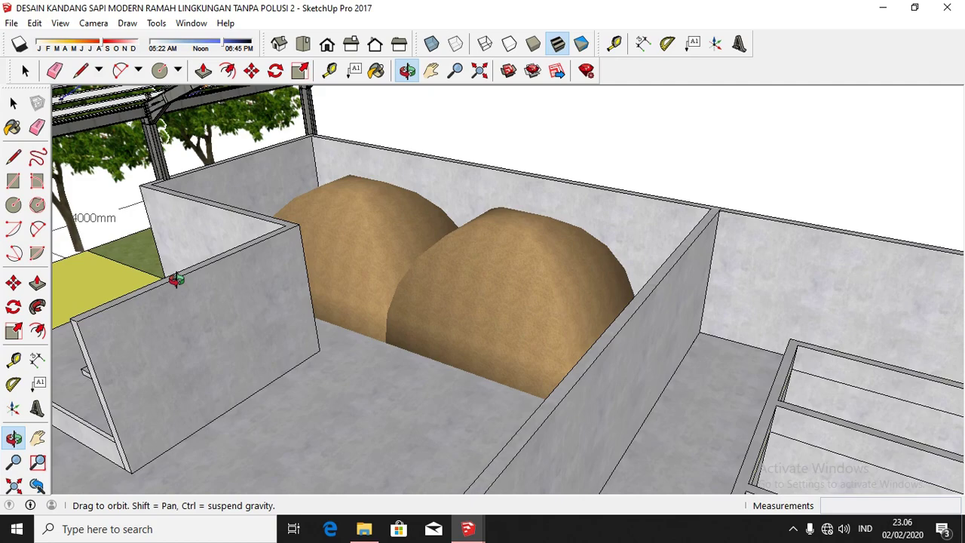
pyautogui.moveTo(283, 204)
pyautogui.mouseDown()
pyautogui.moveTo(392, 219)
pyautogui.moveTo(648, 199)
pyautogui.moveTo(595, 301)
pyautogui.mouseUp()
pyautogui.moveTo(533, 202); pyautogui.dragTo(519, 252)
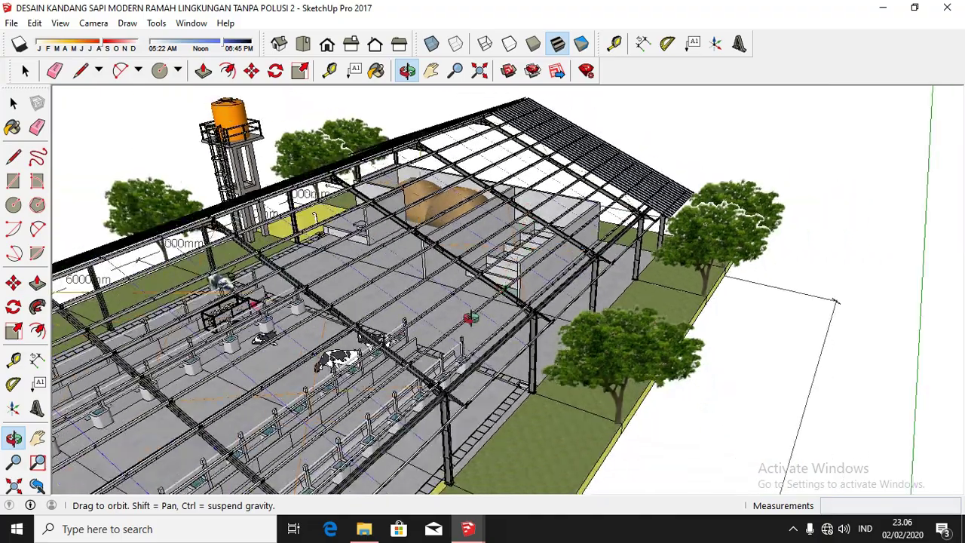
pyautogui.moveTo(471, 318)
pyautogui.mouseDown()
pyautogui.moveTo(315, 368)
pyautogui.moveTo(276, 309)
pyautogui.moveTo(249, 332)
pyautogui.mouseUp()
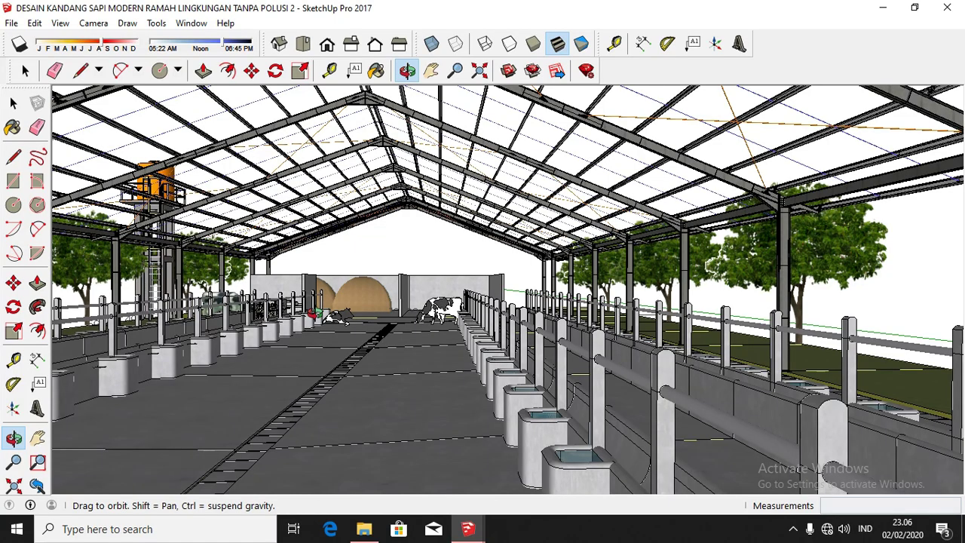
pyautogui.scroll(3, 370, 345)
pyautogui.scroll(3, 392, 354)
pyautogui.scroll(3, 422, 350)
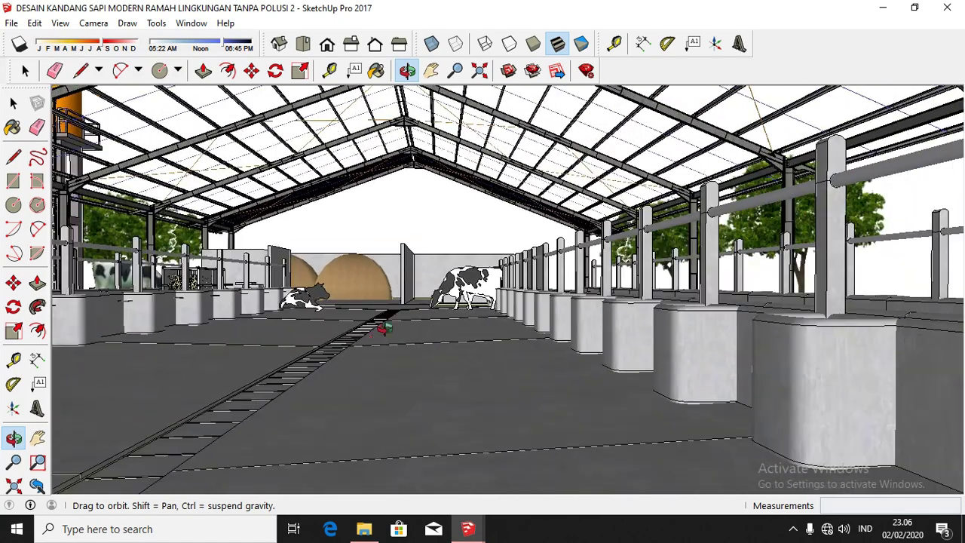
pyautogui.scroll(3, 450, 355)
# - Orbit up to look down on the stepped compartment box and adjust the zoom
pyautogui.moveTo(449, 355)
pyautogui.mouseDown()
pyautogui.moveTo(430, 286)
pyautogui.moveTo(500, 233)
pyautogui.mouseUp()
pyautogui.scroll(3, 487, 224)
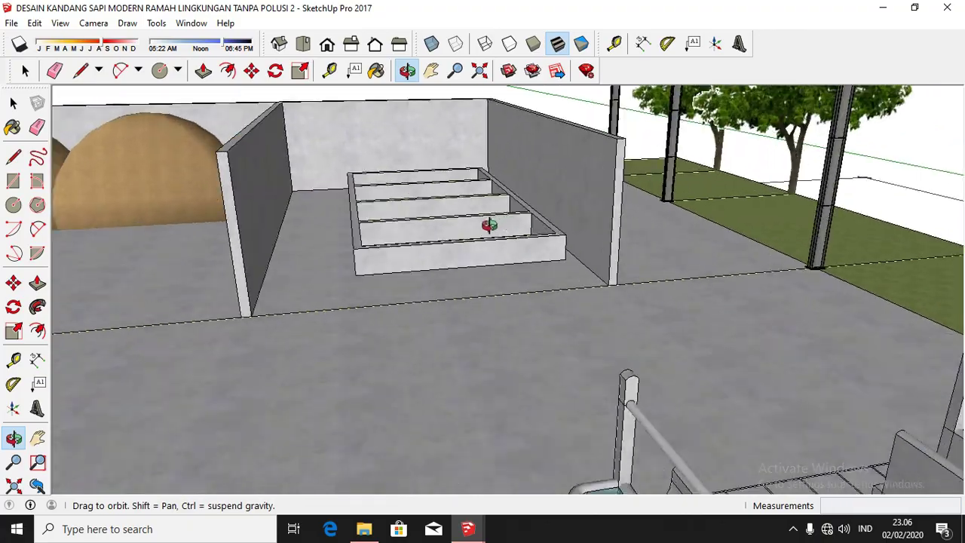
pyautogui.scroll(3, 487, 227)
pyautogui.scroll(-3, 782, 367)
pyautogui.scroll(-2, 780, 388)
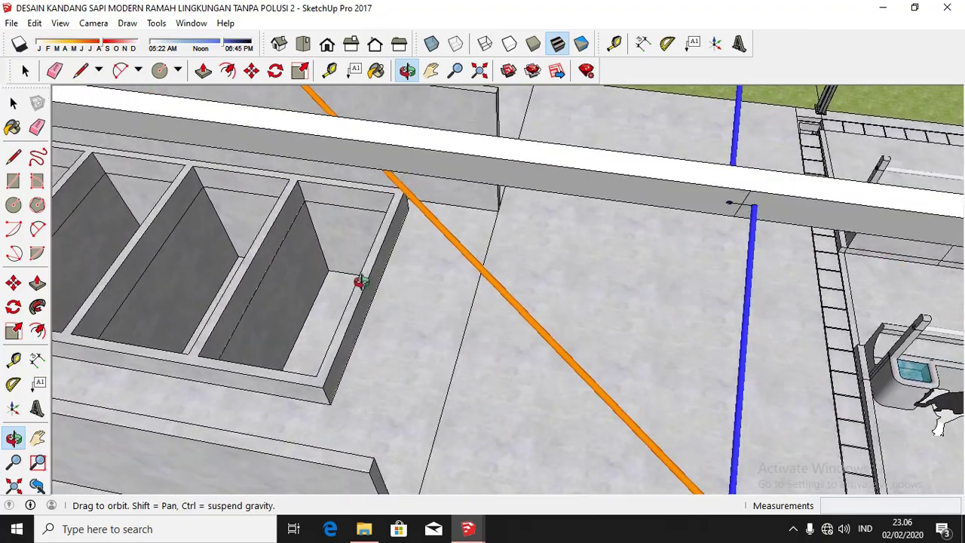
pyautogui.scroll(-2, 548, 328)
# - Orbit to a flatter angle showing the compartment box beside the wall
pyautogui.moveTo(547, 328); pyautogui.dragTo(287, 269)
pyautogui.scroll(3, 183, 237)
pyautogui.scroll(2, 269, 319)
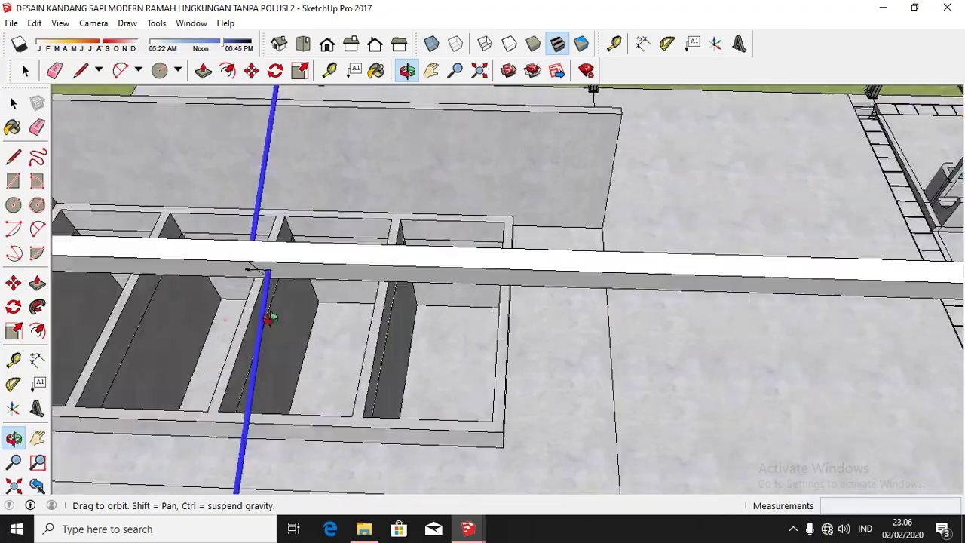
pyautogui.scroll(2, 283, 315)
pyautogui.moveTo(282, 315)
pyautogui.mouseDown()
pyautogui.moveTo(222, 317)
pyautogui.moveTo(25, 266)
pyautogui.mouseUp()
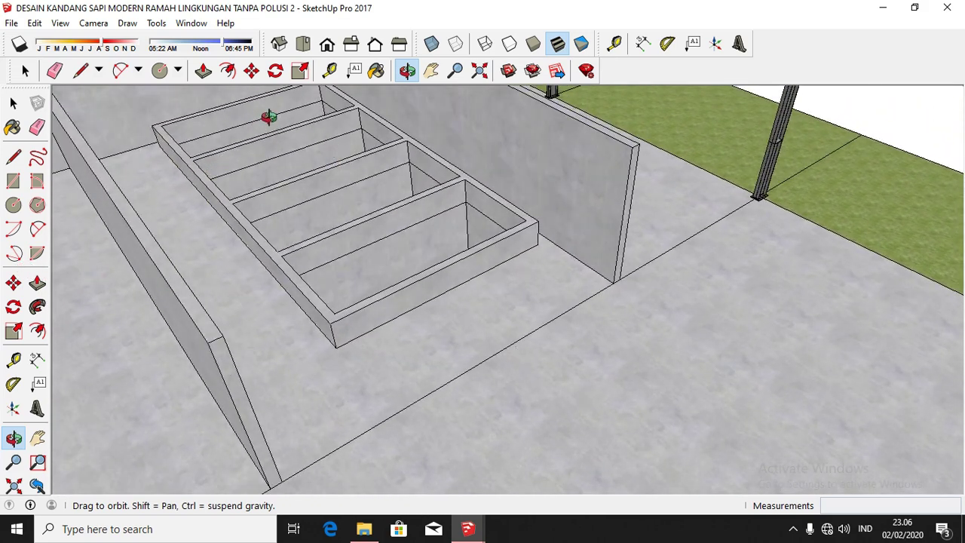
# - View the box from another side, then close in on the water-filled T-shaped drainage junction
pyautogui.moveTo(313, 150)
pyautogui.mouseDown()
pyautogui.moveTo(550, 233)
pyautogui.moveTo(659, 218)
pyautogui.moveTo(482, 252)
pyautogui.mouseUp()
pyautogui.scroll(-3, 448, 263)
pyautogui.scroll(-3, 301, 319)
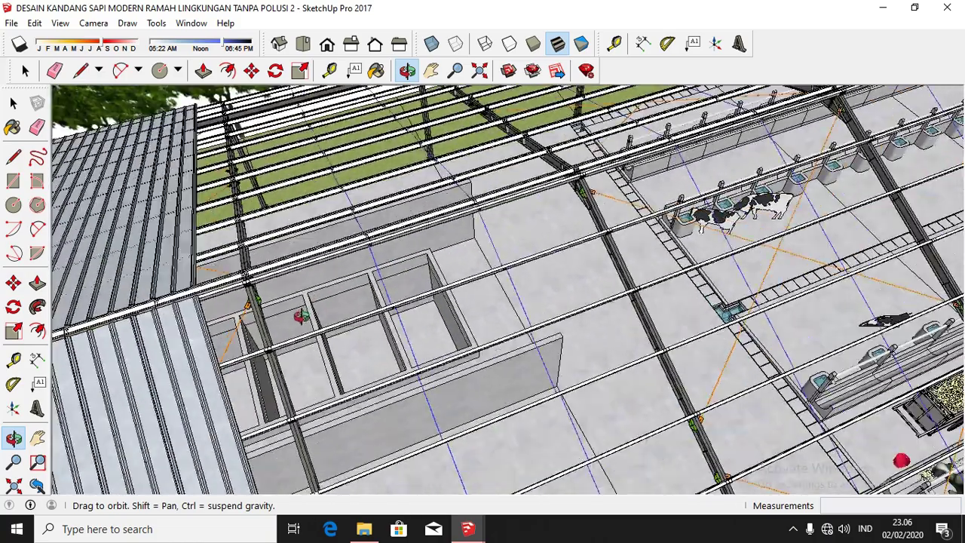
pyautogui.scroll(3, 483, 317)
pyautogui.scroll(3, 430, 310)
pyautogui.scroll(3, 527, 324)
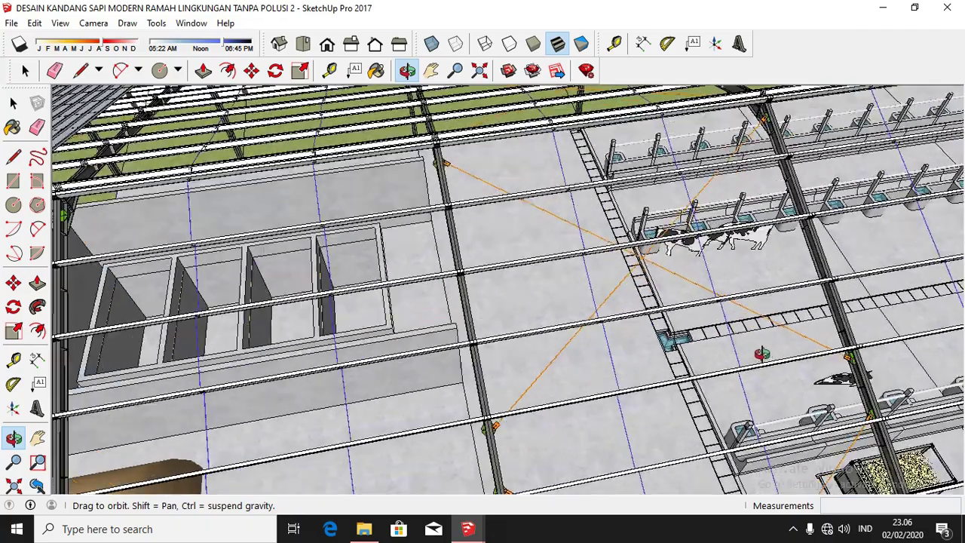
pyautogui.scroll(3, 603, 339)
pyautogui.scroll(2, 663, 346)
pyautogui.scroll(2, 663, 347)
pyautogui.moveTo(657, 344)
pyautogui.mouseDown()
pyautogui.moveTo(706, 390)
pyautogui.moveTo(893, 409)
pyautogui.mouseUp()
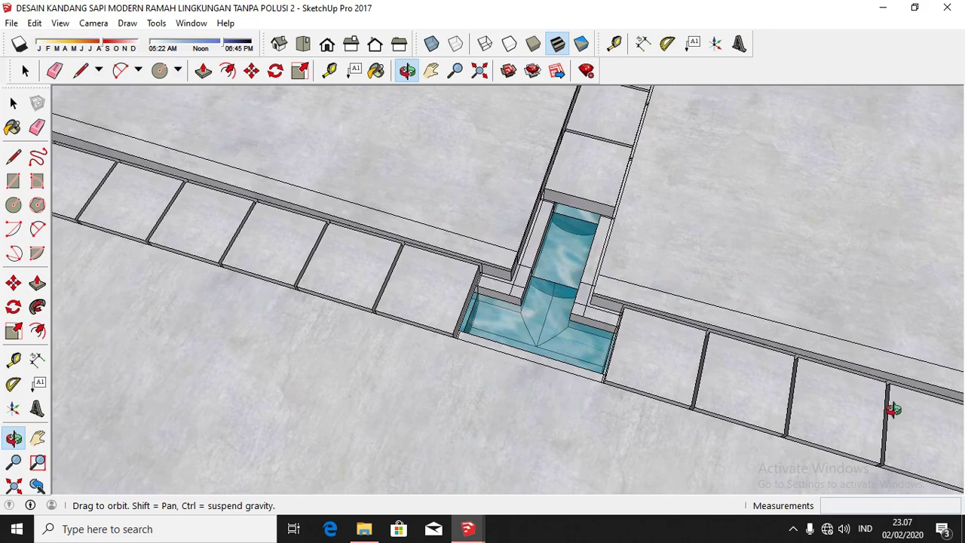
# - Turn the trench view and zoom out to reveal stall rows, water troughs and cows
pyautogui.moveTo(566, 347)
pyautogui.mouseDown()
pyautogui.moveTo(463, 338)
pyautogui.moveTo(311, 299)
pyautogui.moveTo(619, 201)
pyautogui.moveTo(709, 243)
pyautogui.moveTo(462, 270)
pyautogui.mouseUp()
pyautogui.scroll(-2, 311, 299)
pyautogui.scroll(-3, 487, 273)
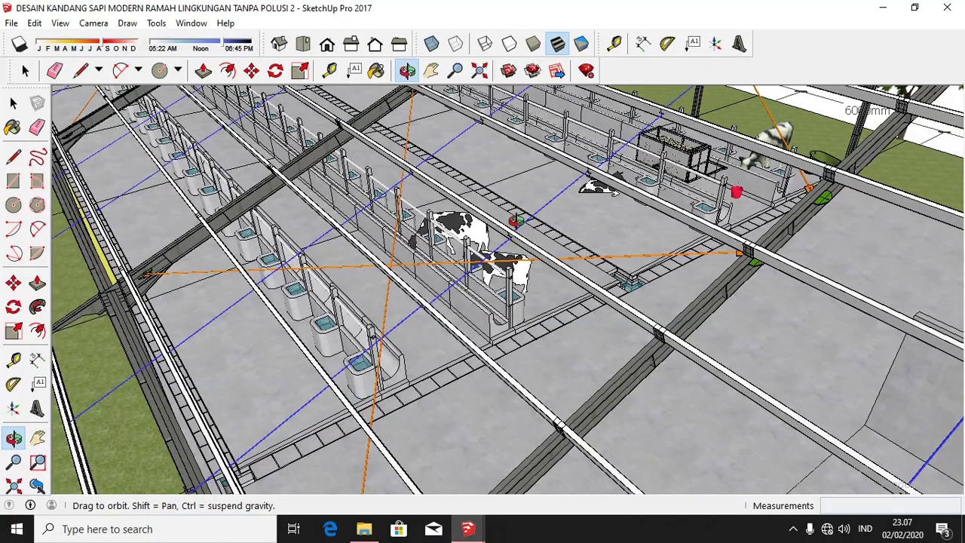
# - Orbit past the stalls and hay-filled feeder cart, ending high above the steel roof frame
pyautogui.moveTo(445, 253)
pyautogui.mouseDown()
pyautogui.moveTo(283, 356)
pyautogui.moveTo(111, 211)
pyautogui.moveTo(939, 472)
pyautogui.moveTo(112, 138)
pyautogui.mouseUp()
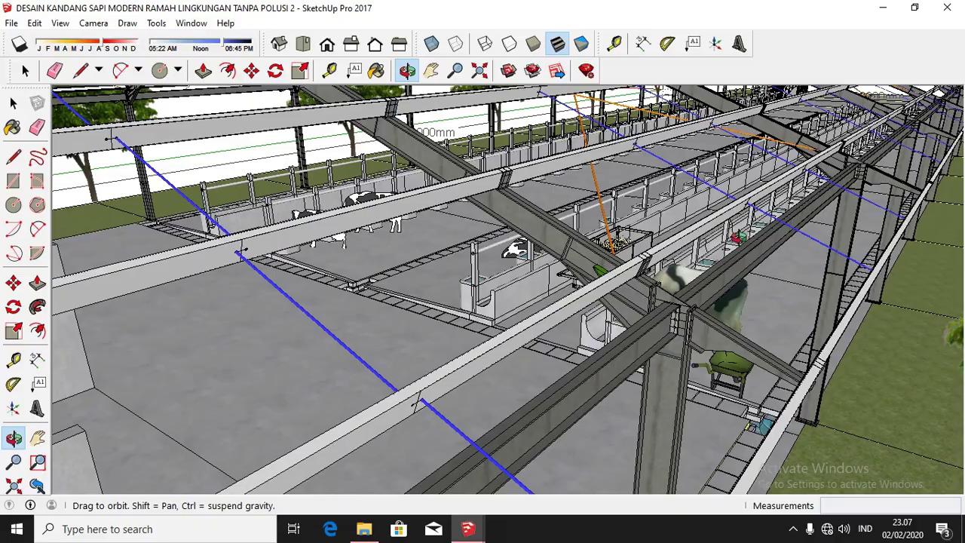
pyautogui.moveTo(666, 275)
pyautogui.mouseDown()
pyautogui.moveTo(597, 369)
pyautogui.moveTo(657, 393)
pyautogui.moveTo(513, 333)
pyautogui.mouseUp()
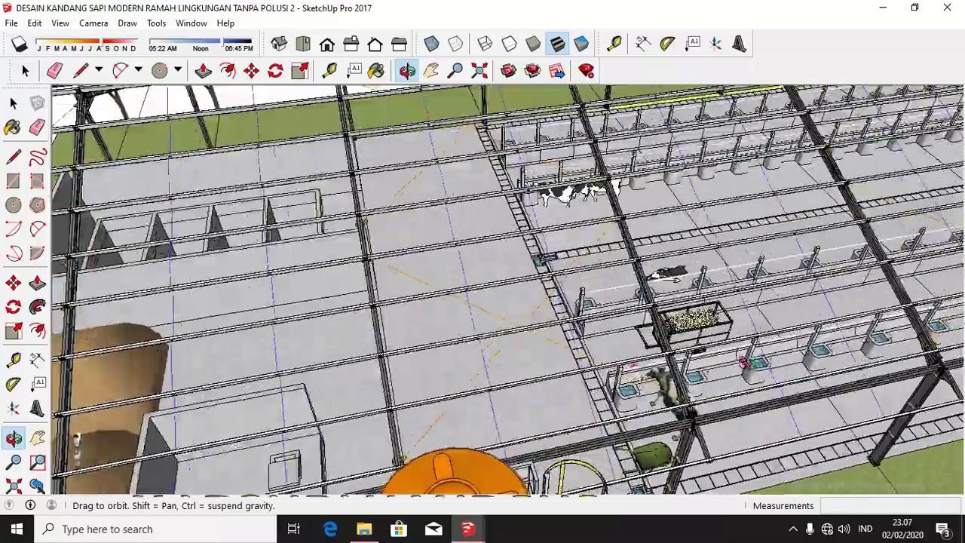
pyautogui.moveTo(513, 332)
pyautogui.mouseDown()
pyautogui.moveTo(740, 360)
pyautogui.moveTo(534, 296)
pyautogui.moveTo(417, 292)
pyautogui.moveTo(264, 232)
pyautogui.mouseUp()
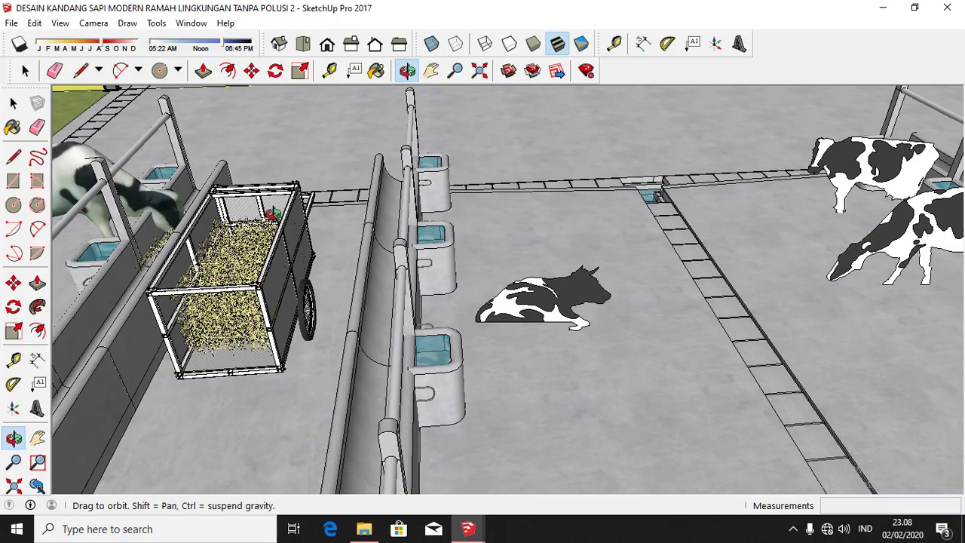
pyautogui.moveTo(347, 184)
pyautogui.mouseDown()
pyautogui.moveTo(457, 215)
pyautogui.moveTo(557, 173)
pyautogui.mouseUp()
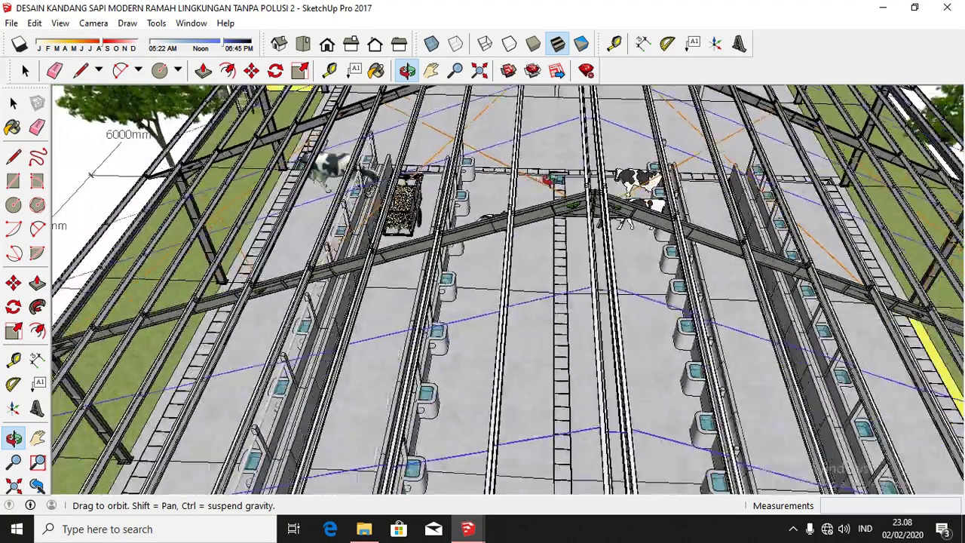
# - Zoom out and orbit to a diagonal view along the 80000mm barn with its water tower
pyautogui.scroll(-3, 557, 172)
pyautogui.scroll(2, 560, 171)
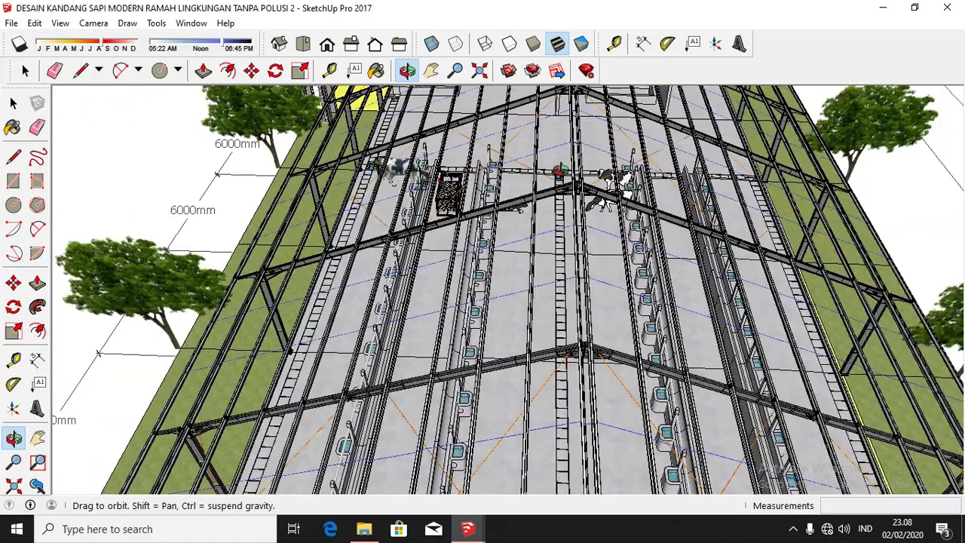
pyautogui.scroll(-2, 560, 171)
pyautogui.moveTo(559, 171)
pyautogui.mouseDown()
pyautogui.moveTo(416, 248)
pyautogui.moveTo(626, 221)
pyautogui.moveTo(598, 368)
pyautogui.moveTo(377, 387)
pyautogui.moveTo(637, 283)
pyautogui.moveTo(531, 307)
pyautogui.moveTo(505, 220)
pyautogui.mouseUp()
pyautogui.scroll(3, 637, 283)
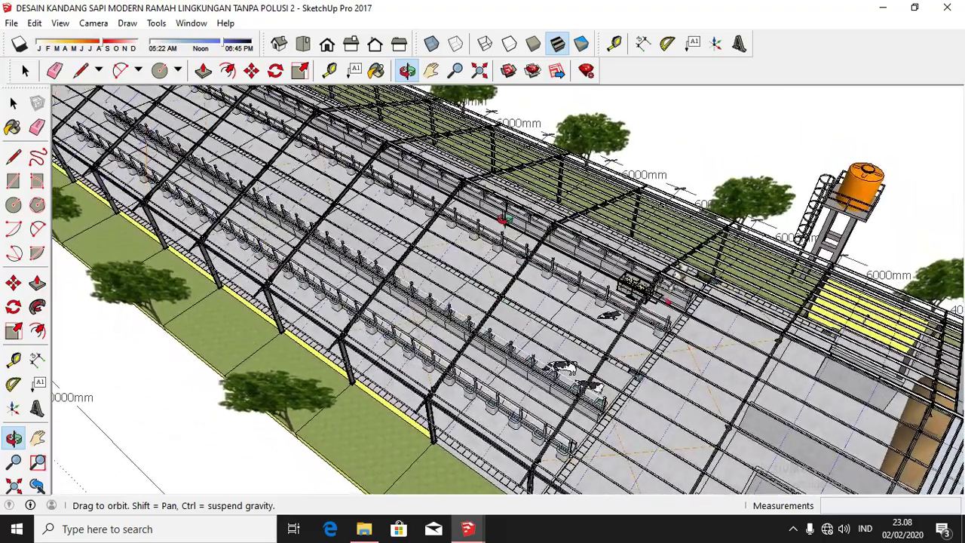
pyautogui.scroll(-2, 590, 269)
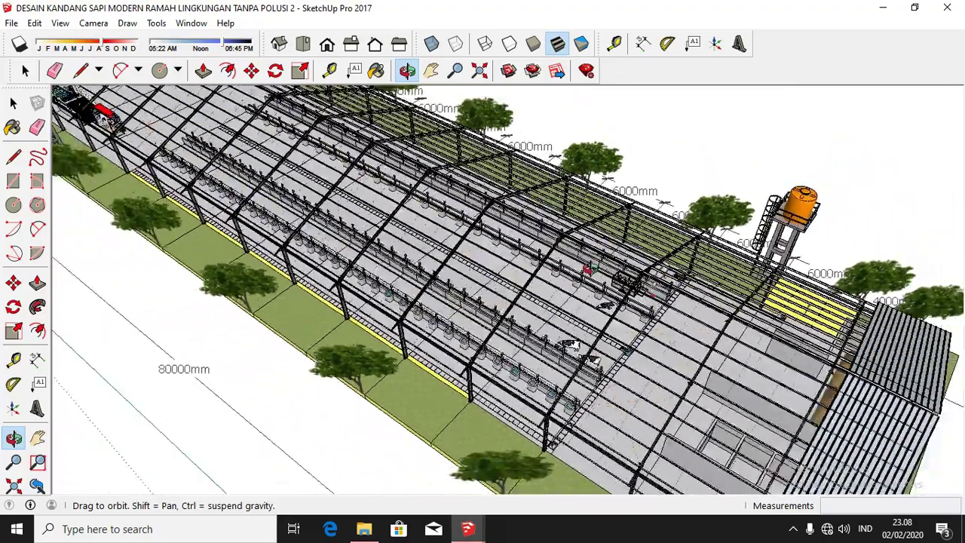